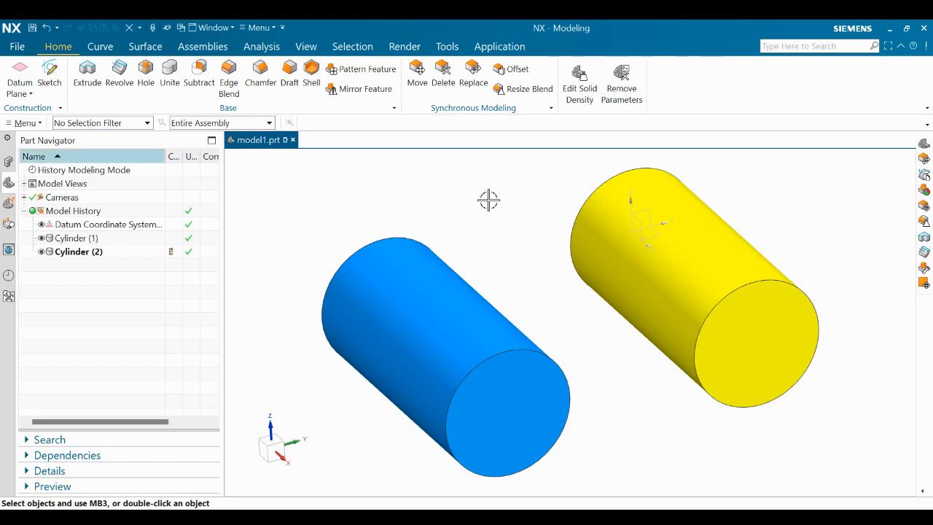
# Step: Create a sketch on the XY plane of the datum coordinate system
pyautogui.click(58, 77)
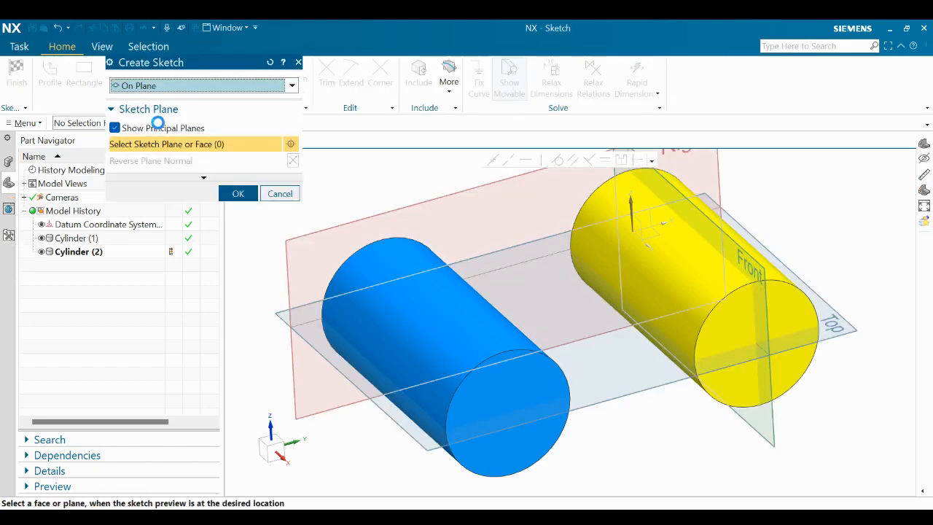
pyautogui.click(662, 233)
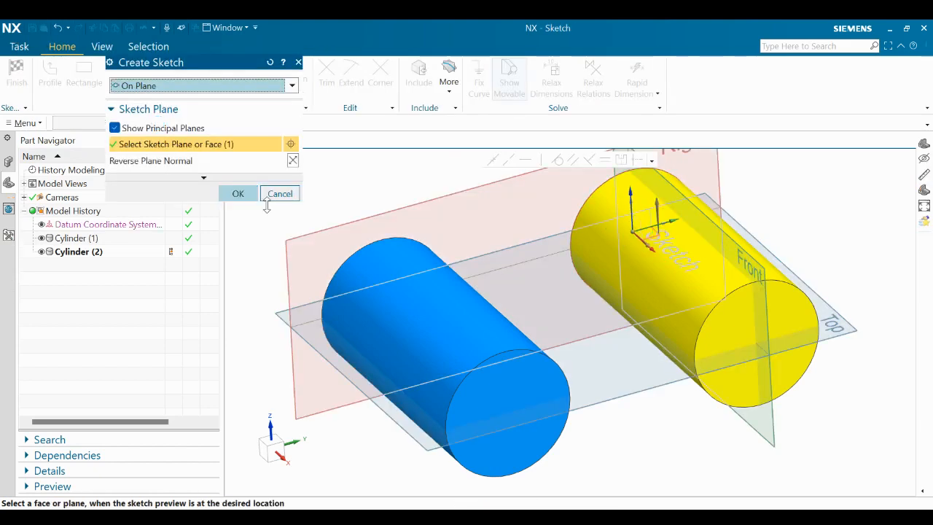
pyautogui.click(237, 193)
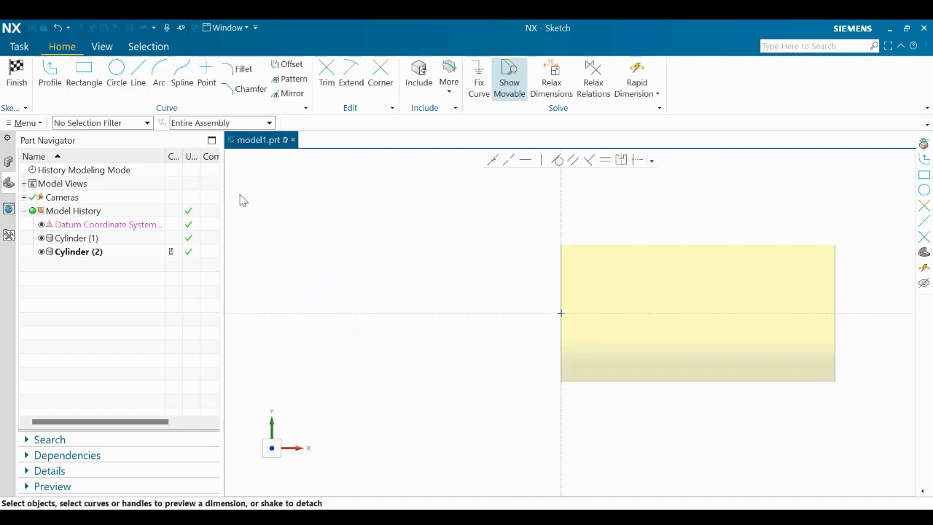
pyautogui.scroll(3, 677, 183)
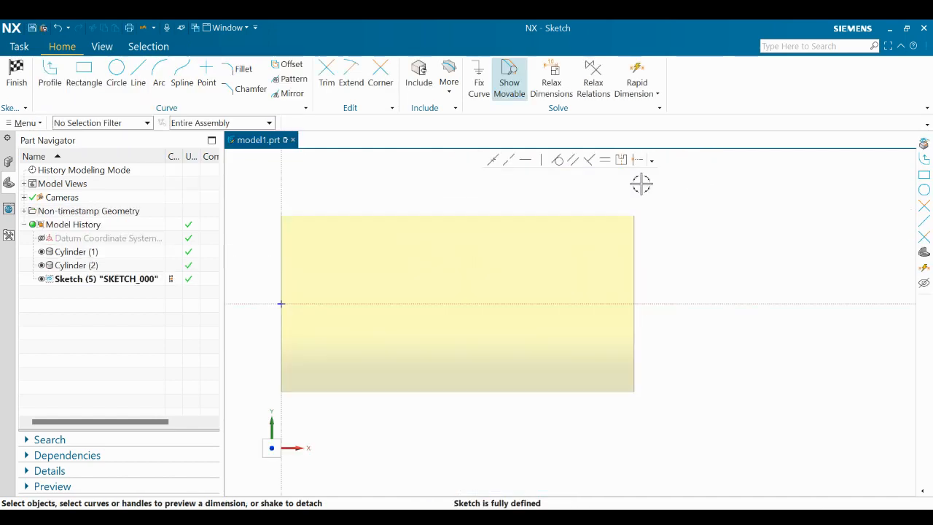
# Step: Project the circular edge at the far X end of the yellow cylinder into the sketch
pyautogui.click(449, 86)
pyautogui.click(474, 125)
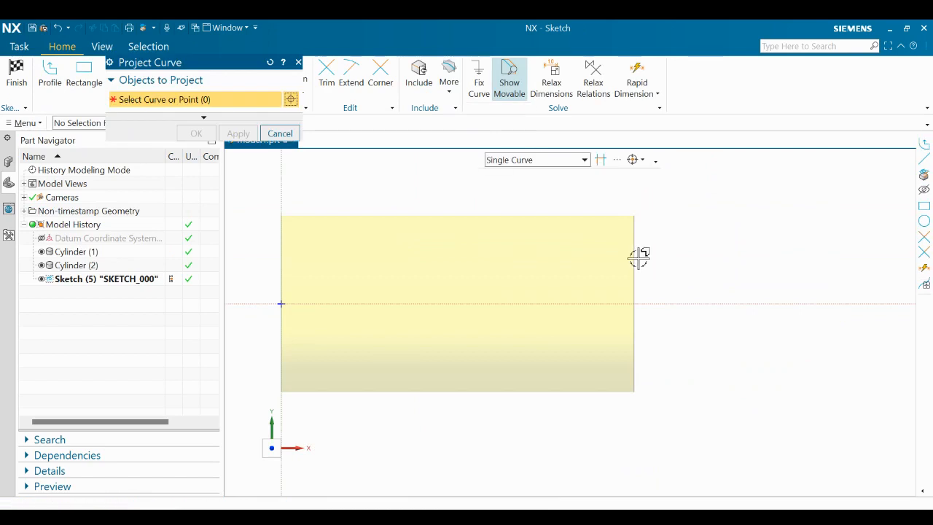
pyautogui.click(633, 252)
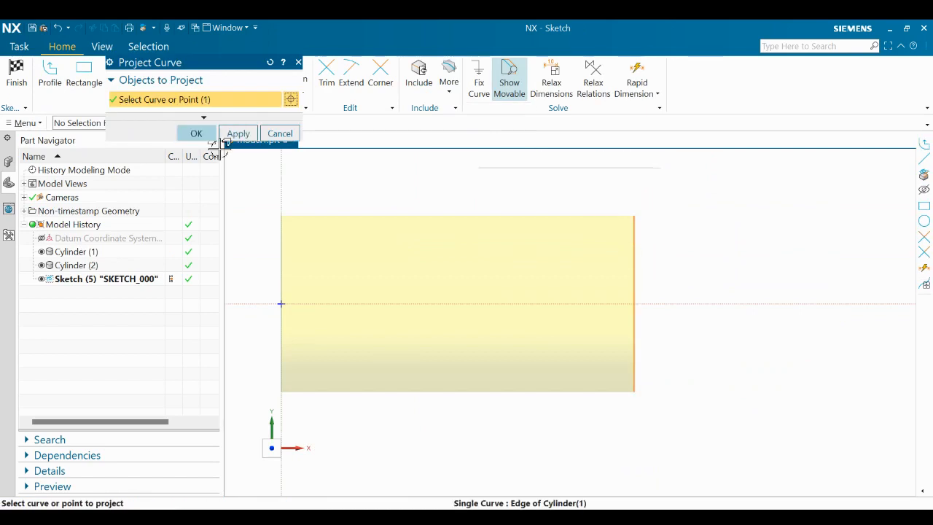
pyautogui.click(201, 136)
# Step: Sketch a sloped line about 26 long from the projected edge's upper end to the horizontal axis, and a horizontal line back toward the edge
pyautogui.press('z')
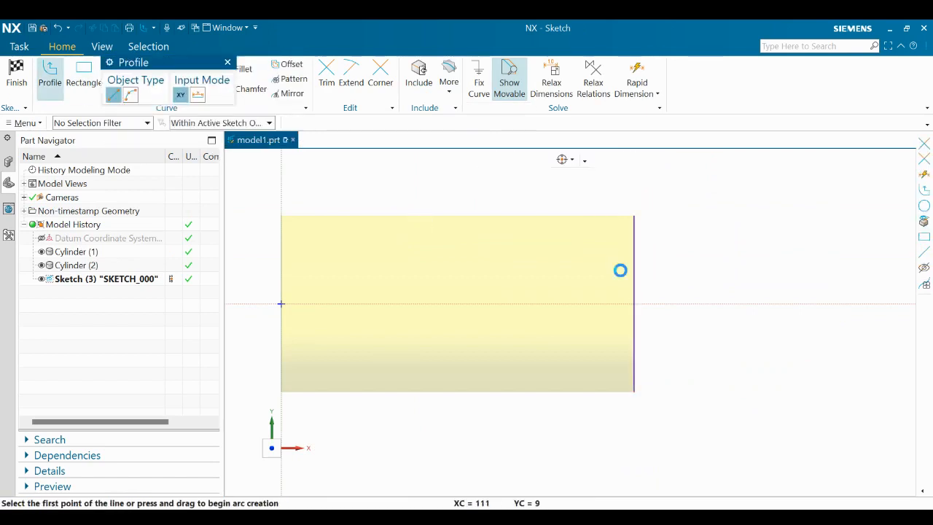
pyautogui.click(633, 215)
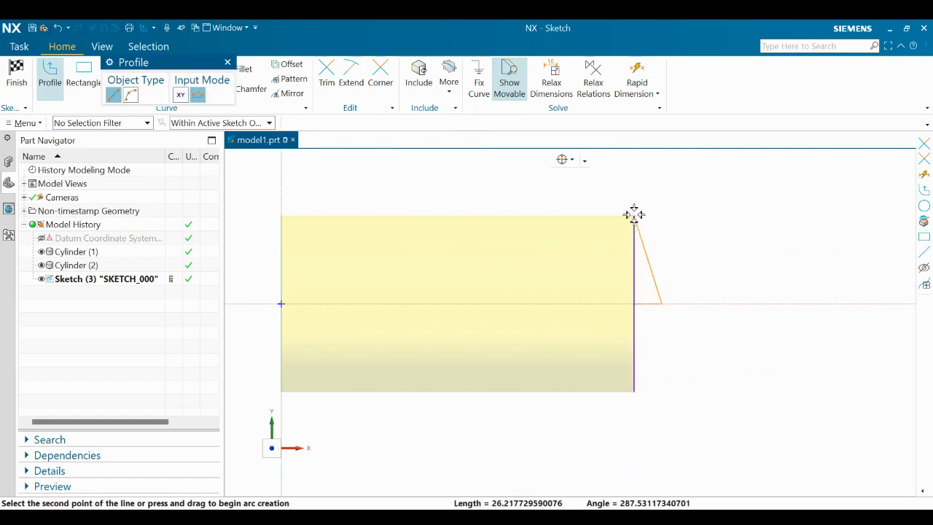
pyautogui.click(661, 303)
pyautogui.click(635, 303)
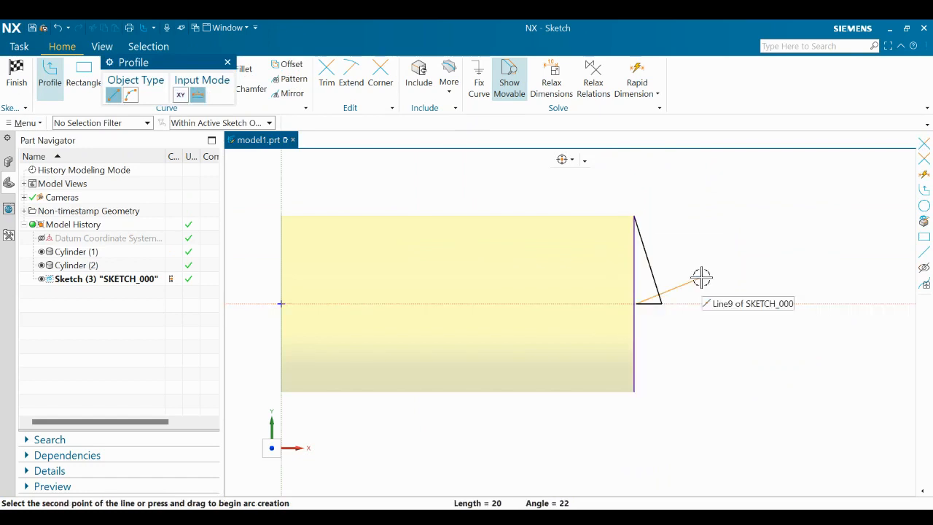
pyautogui.press('Escape')
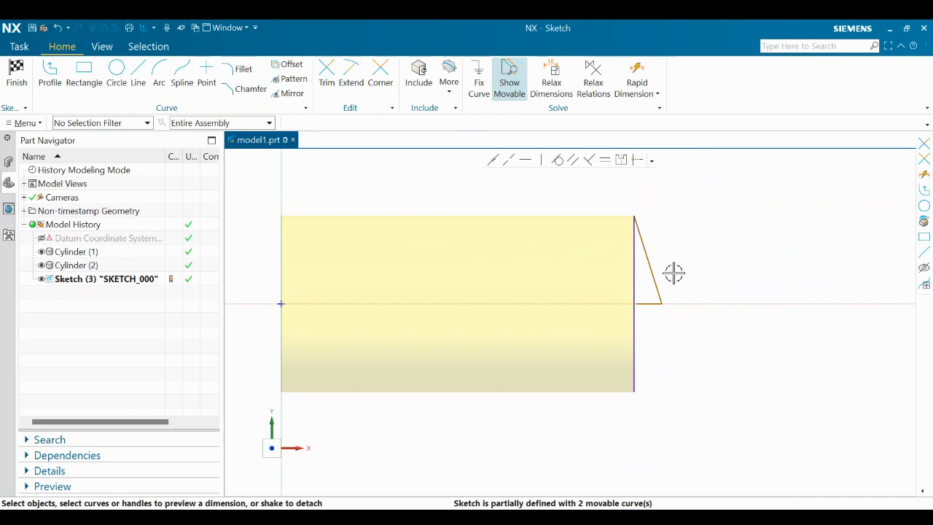
# Step: Extend the short horizontal line to the projected edge to close the triangle
pyautogui.press('e')
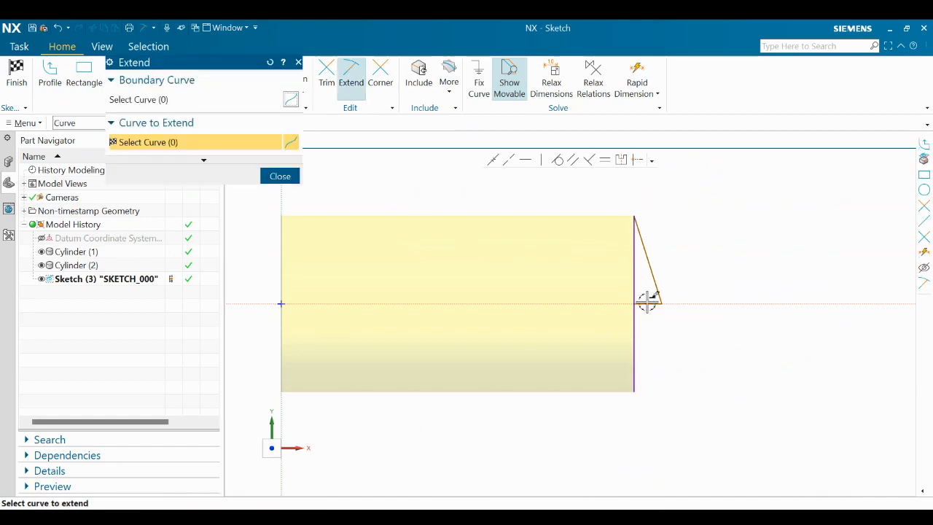
pyautogui.press('Escape')
pyautogui.scroll(1, 656, 270)
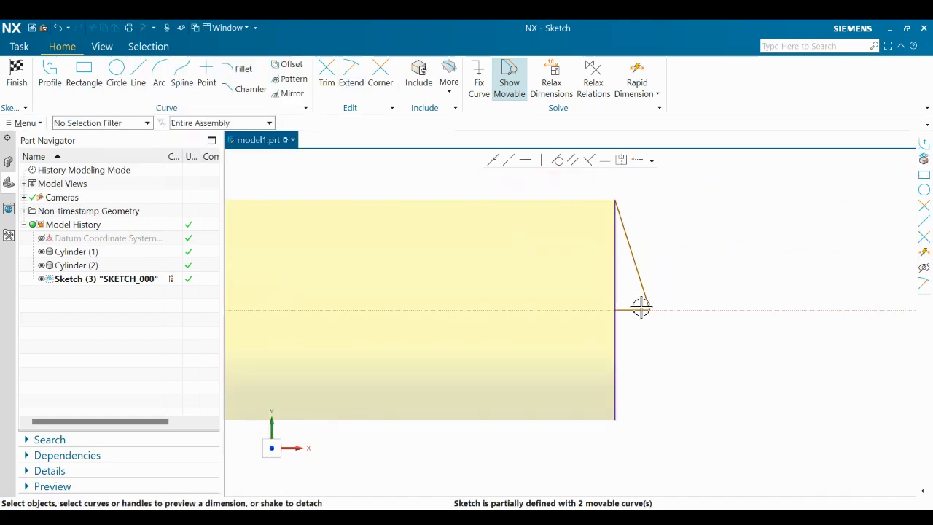
pyautogui.scroll(1, 638, 237)
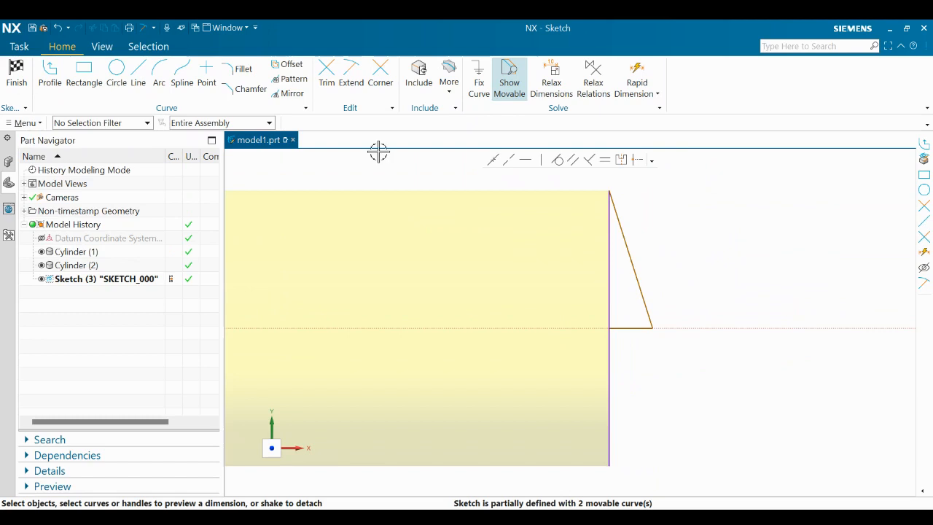
# Step: Dimension the angle between the projected edge and the sloped line
pyautogui.click(636, 81)
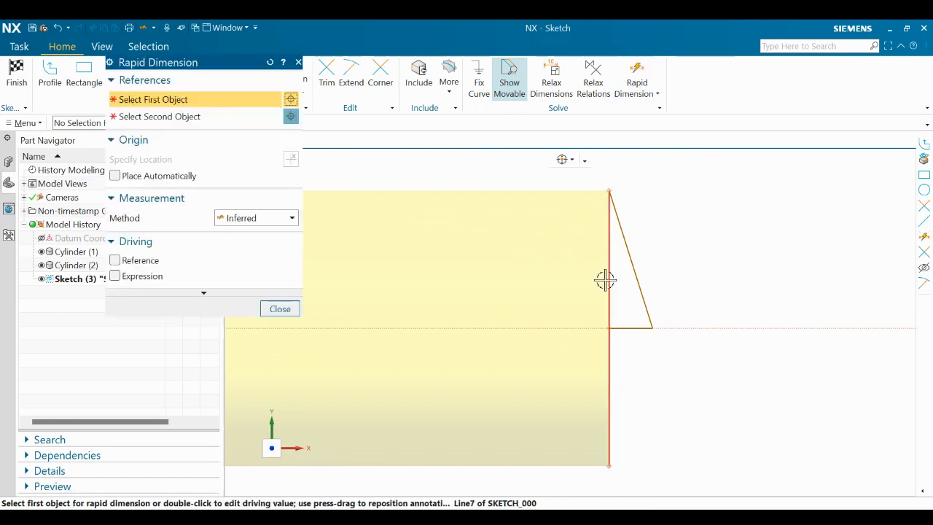
pyautogui.click(606, 279)
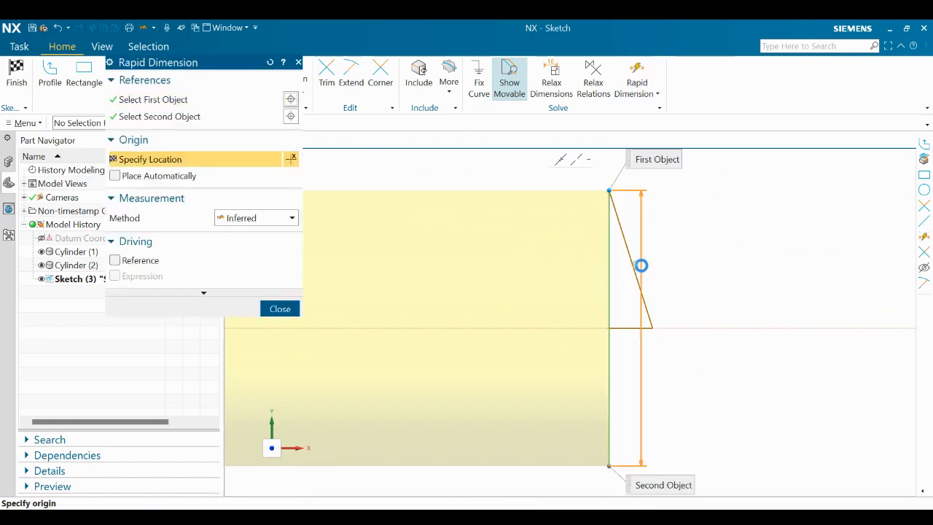
pyautogui.click(640, 265)
pyautogui.click(633, 264)
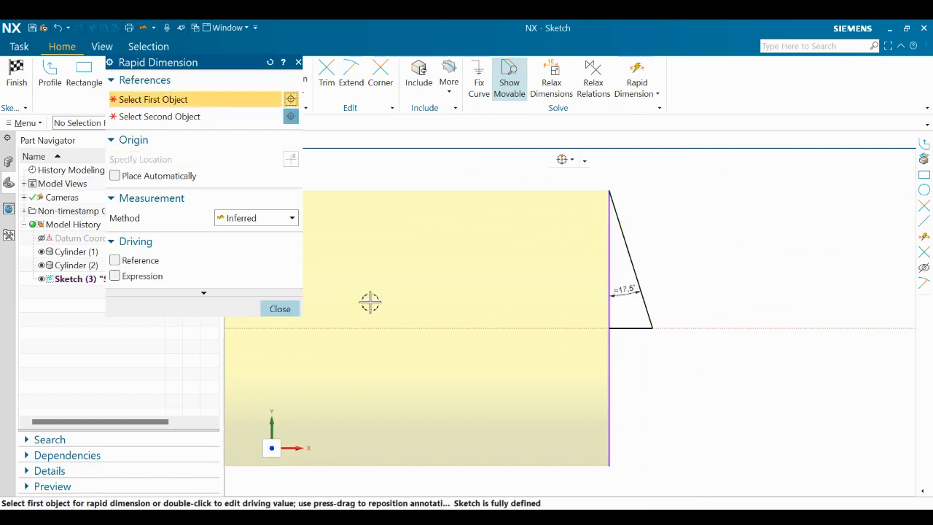
pyautogui.press('Escape')
# Step: Set the angle of the sloped line to 5° and finish the sketch
pyautogui.doubleClick(625, 288)
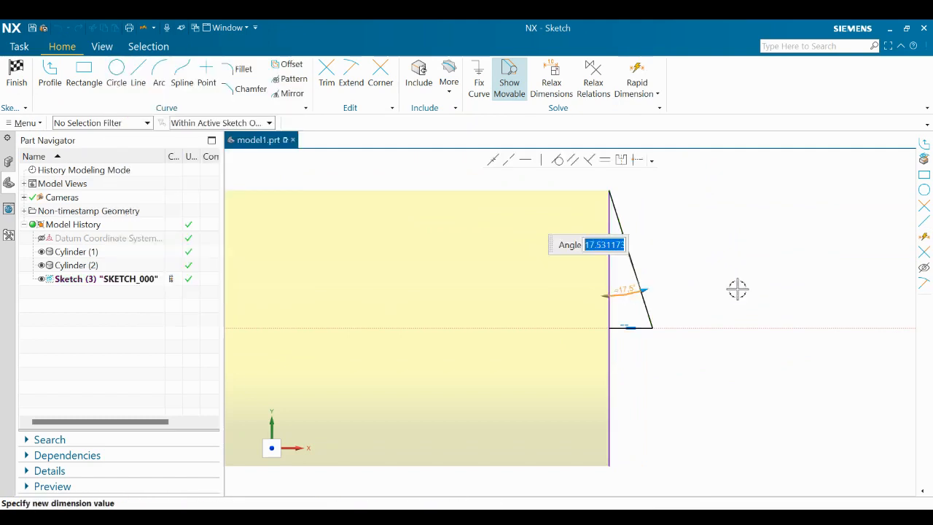
pyautogui.write('5')
pyautogui.press('Return')
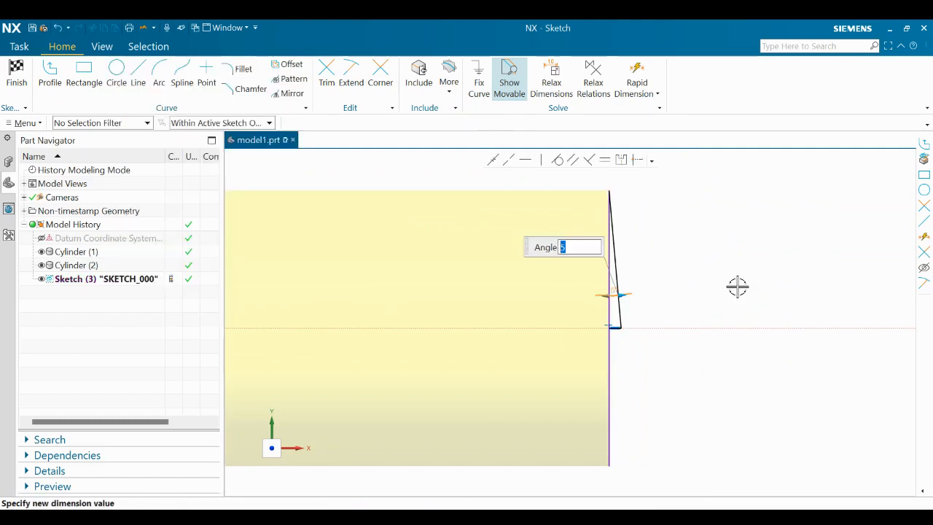
pyautogui.press('Escape')
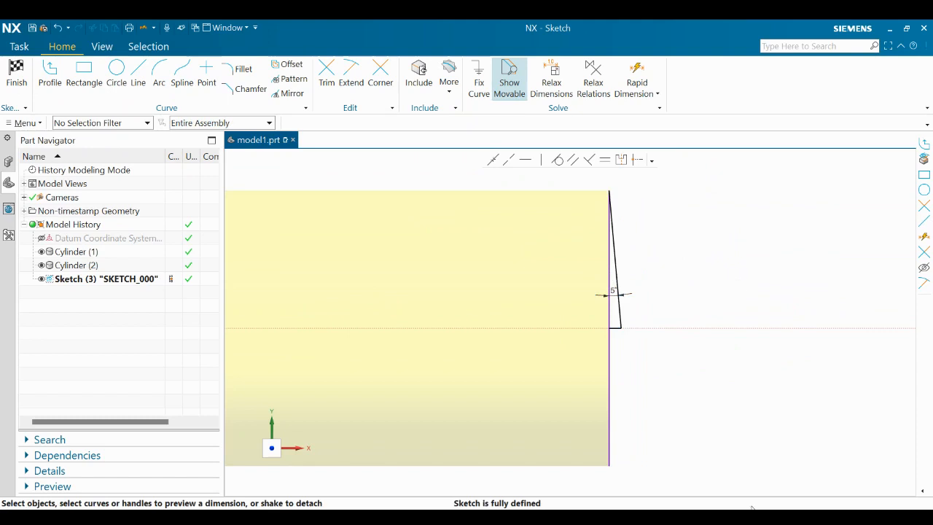
pyautogui.click(16, 73)
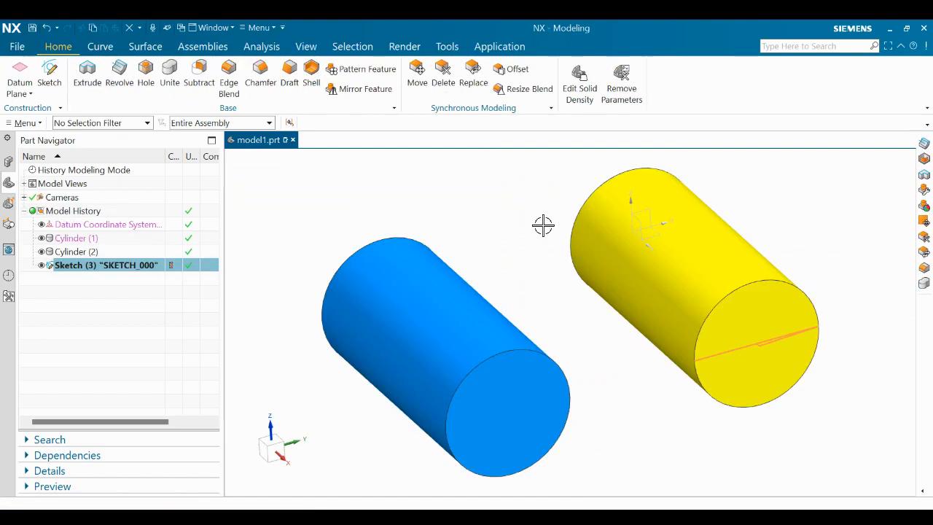
pyautogui.press('Escape')
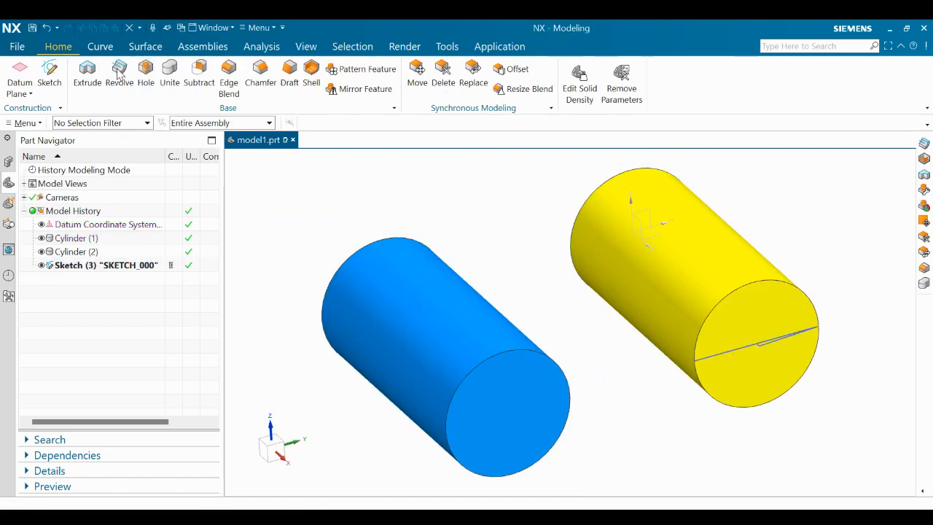
# Step: Revolve the triangular region 360° about the yellow cylinder's X axis and unite it with the yellow cylinder
pyautogui.click(118, 73)
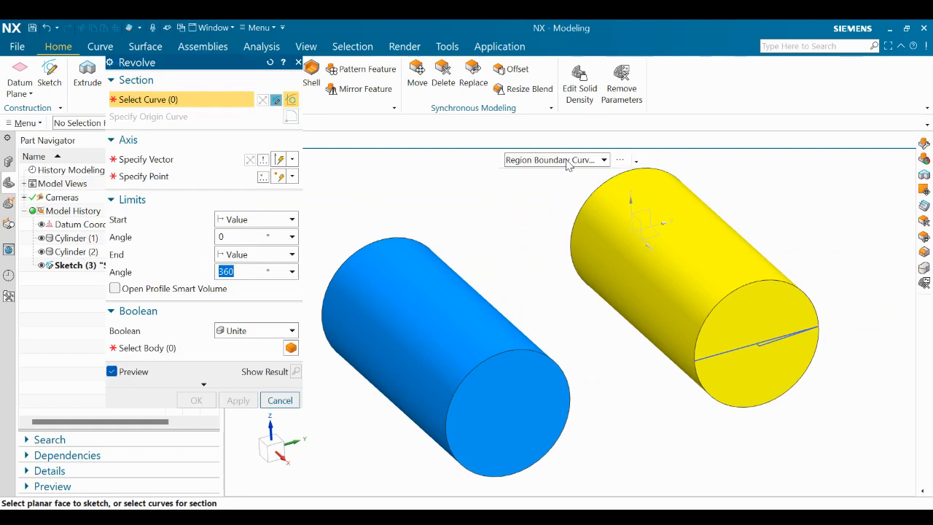
pyautogui.scroll(3, 750, 338)
pyautogui.click(744, 337)
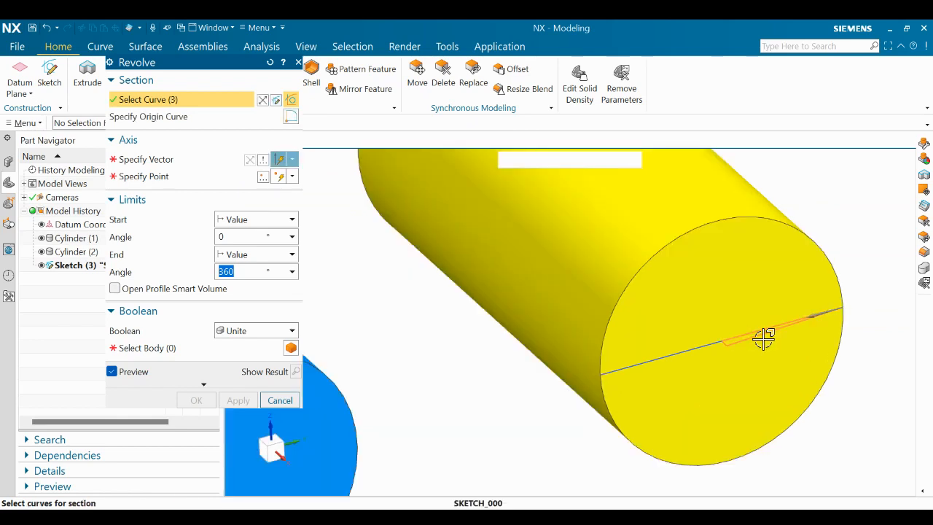
pyautogui.scroll(-3, 709, 390)
pyautogui.middleClick(708, 390)
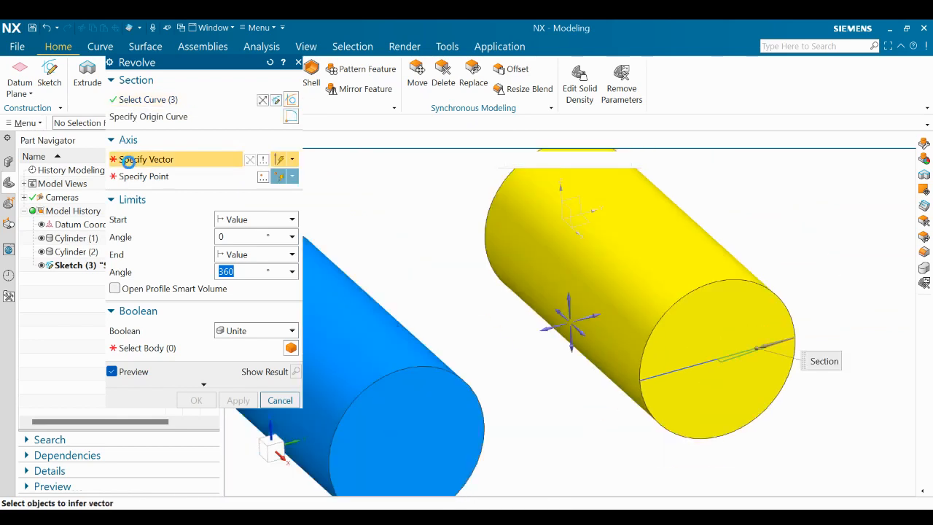
pyautogui.click(708, 294)
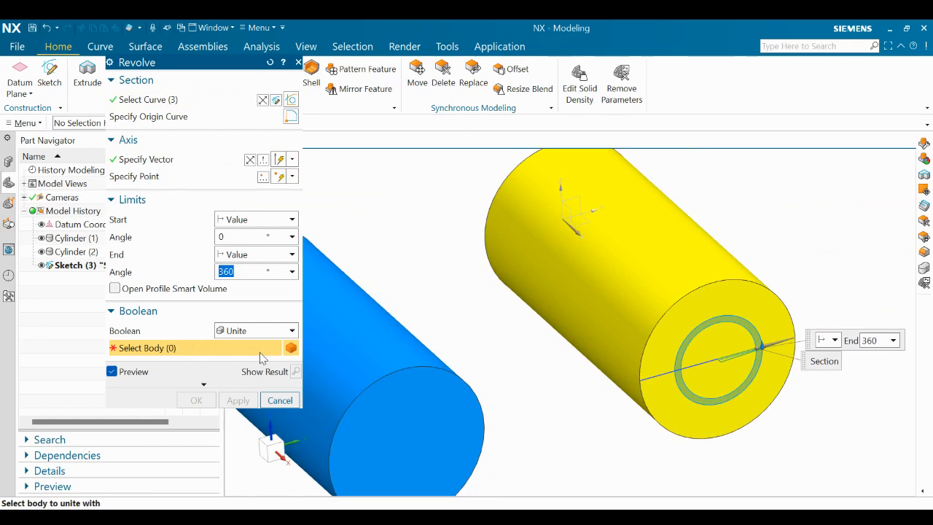
pyautogui.click(634, 271)
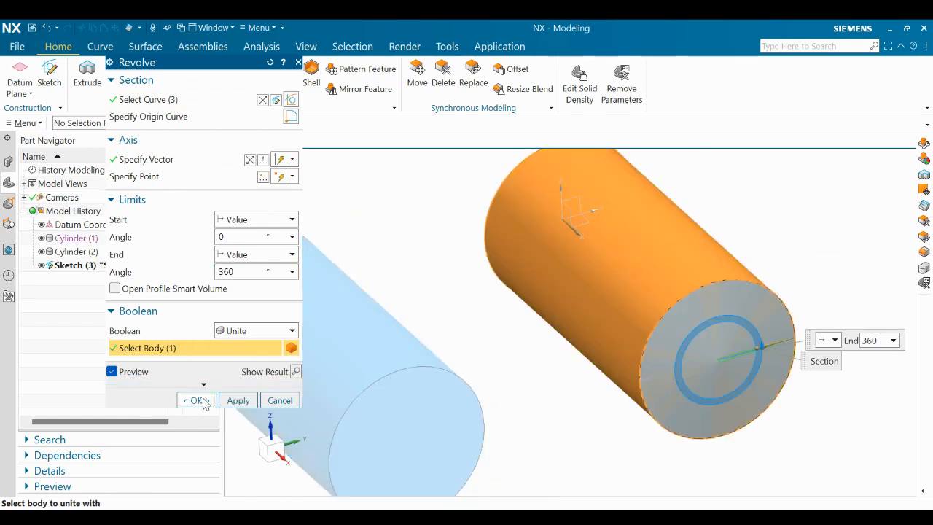
pyautogui.click(196, 400)
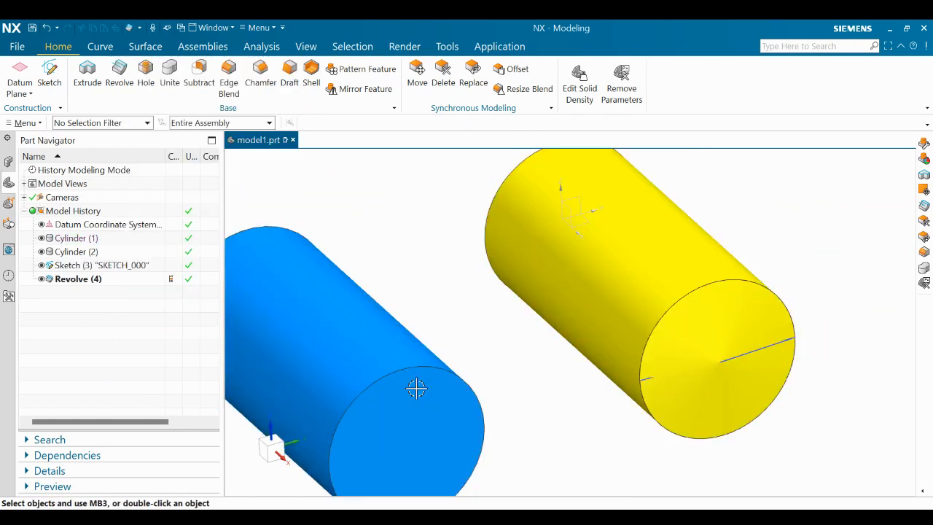
# Step: Hide the sketch and check the yellow cylinder's conical end in side profile against the blue cylinder
pyautogui.click(41, 265)
pyautogui.scroll(3, 472, 298)
pyautogui.scroll(-4, 466, 298)
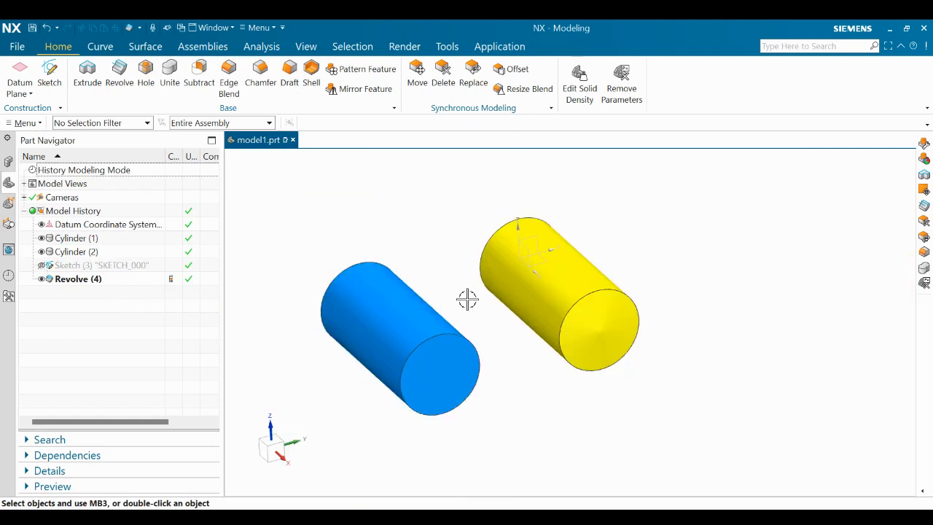
pyautogui.moveTo(467, 298); pyautogui.dragTo(681, 388, button='middle')
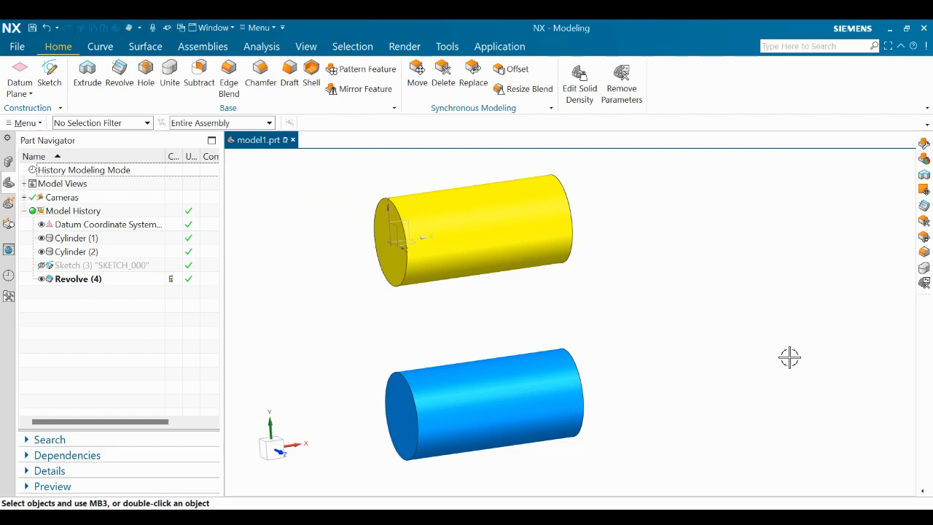
pyautogui.press('F8')
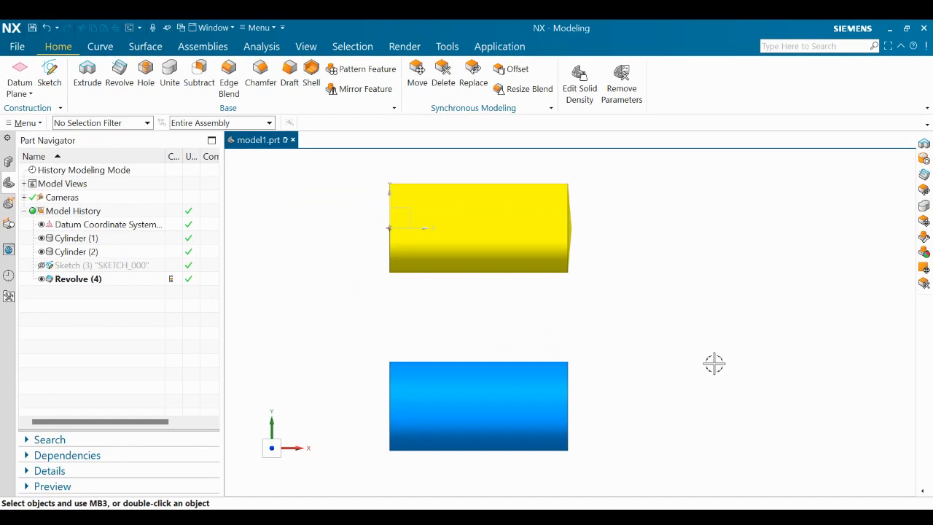
pyautogui.scroll(3, 527, 264)
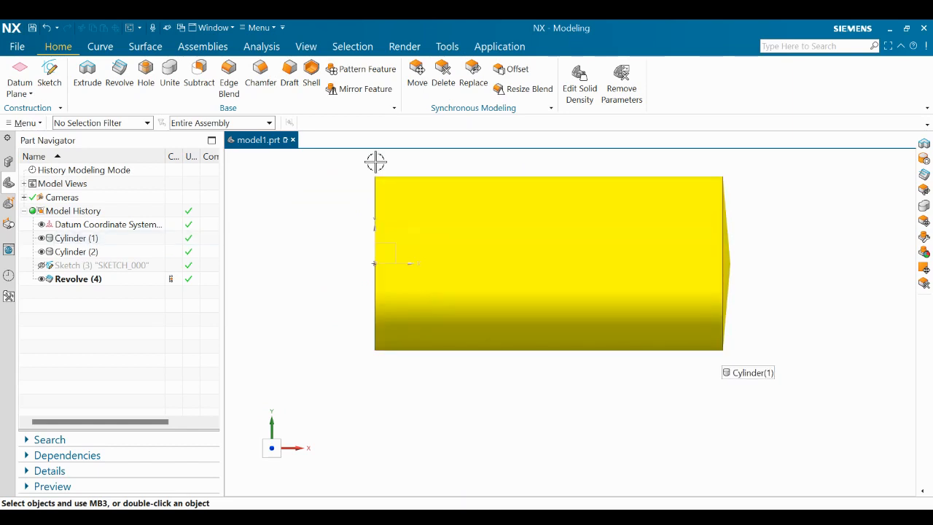
pyautogui.scroll(-4, 485, 270)
pyautogui.moveTo(485, 269); pyautogui.dragTo(612, 318, button='middle')
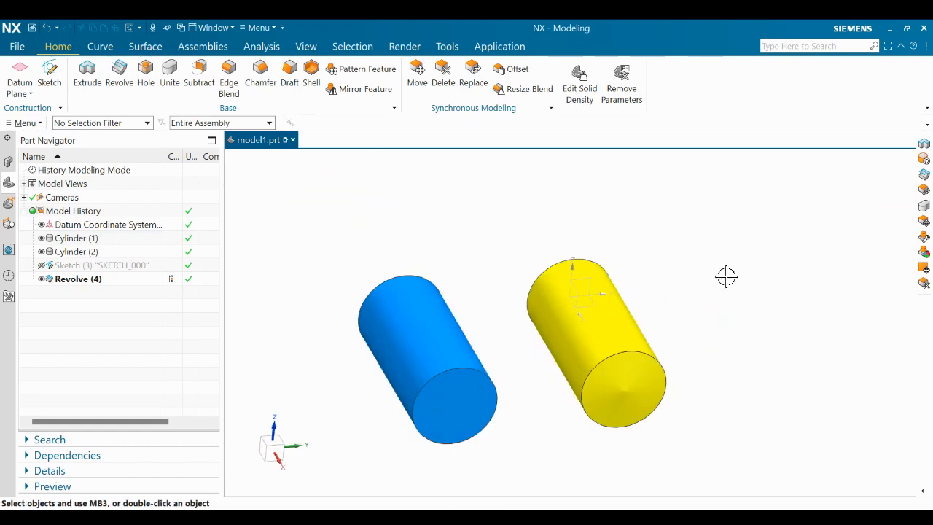
# Step: Section both cylinders on the absolute Z plane with section curves shown, examine their profiles from above, and discard the section
pyautogui.hotkey('ctrl', 'h')
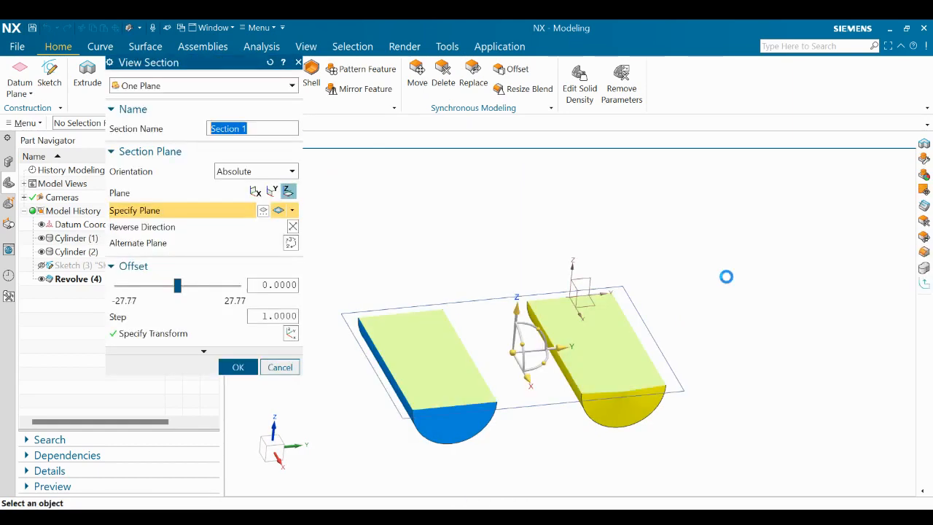
pyautogui.click(10, 161)
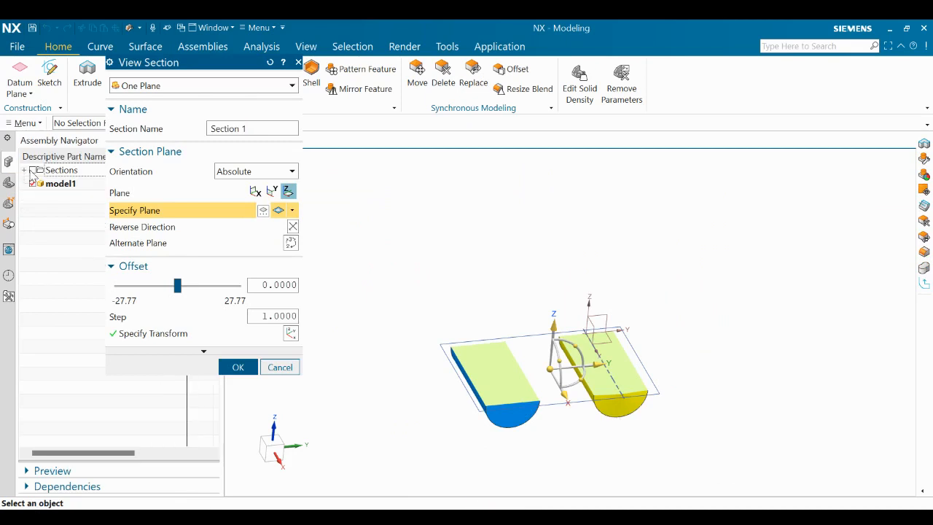
pyautogui.click(33, 169)
pyautogui.moveTo(492, 285); pyautogui.dragTo(547, 341, button='middle')
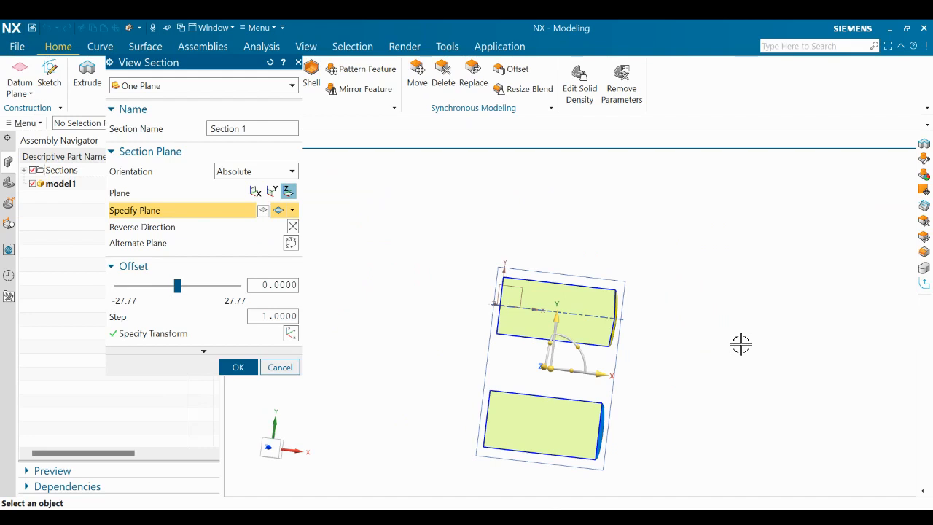
pyautogui.press('F8')
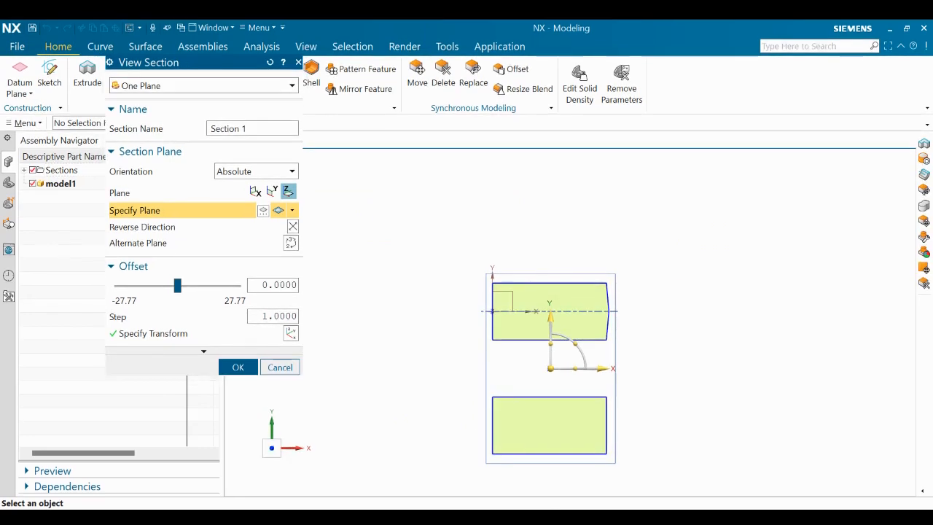
pyautogui.scroll(-3, 553, 332)
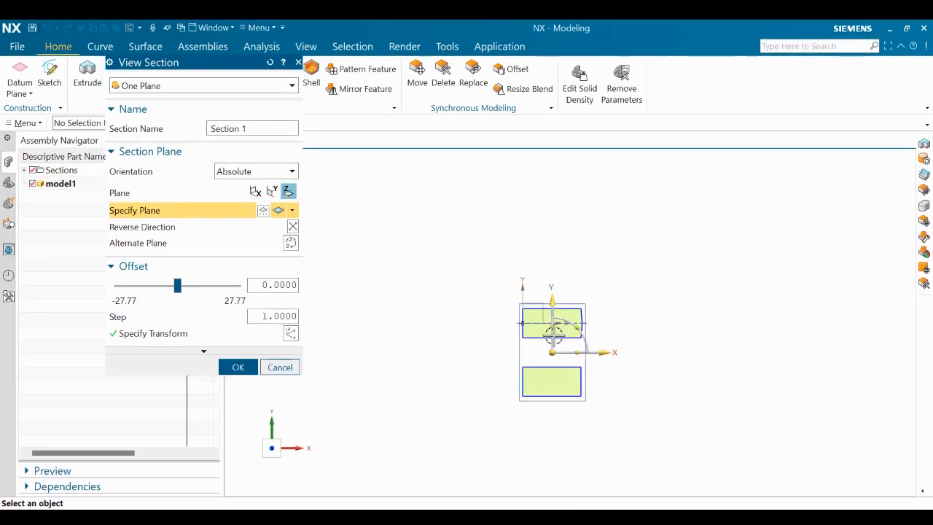
pyautogui.scroll(8, 553, 331)
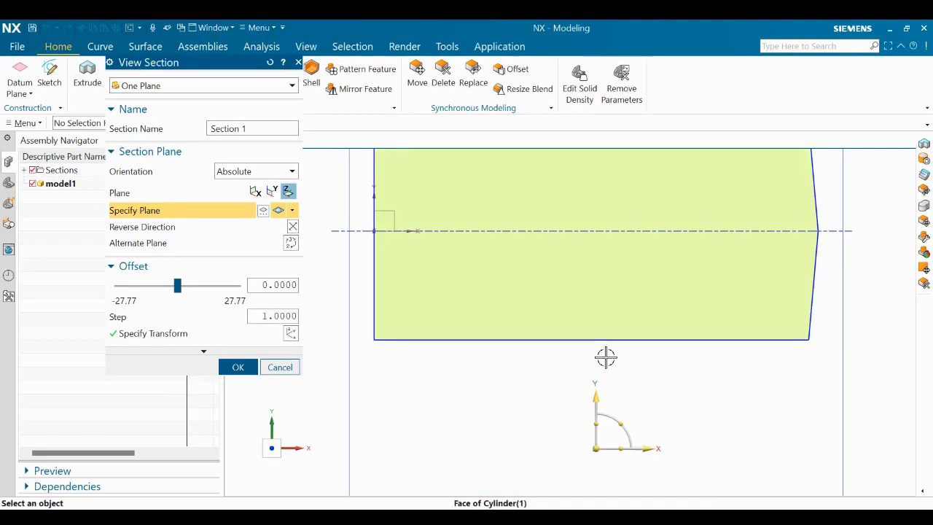
pyautogui.scroll(-2, 668, 331)
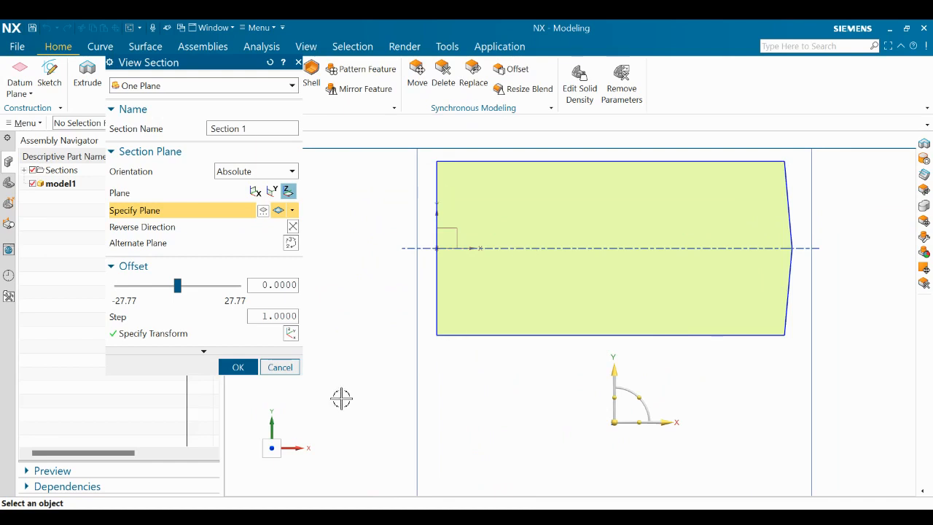
pyautogui.click(285, 370)
pyautogui.scroll(-2, 502, 316)
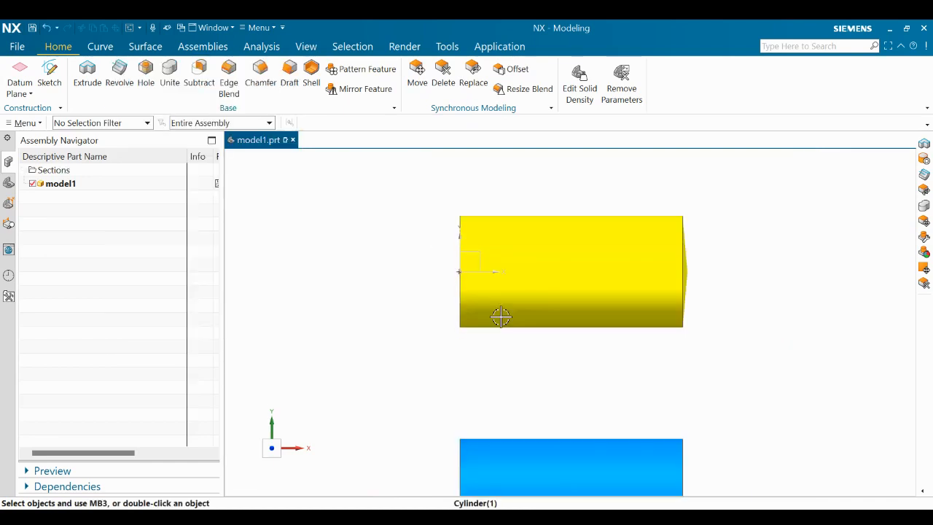
# Step: Start an Extrude of the circular edge at the yellow cylinder's flat end, directed outward with a 64 mm end distance
pyautogui.moveTo(500, 316); pyautogui.dragTo(621, 320, button='middle')
pyautogui.click(8, 182)
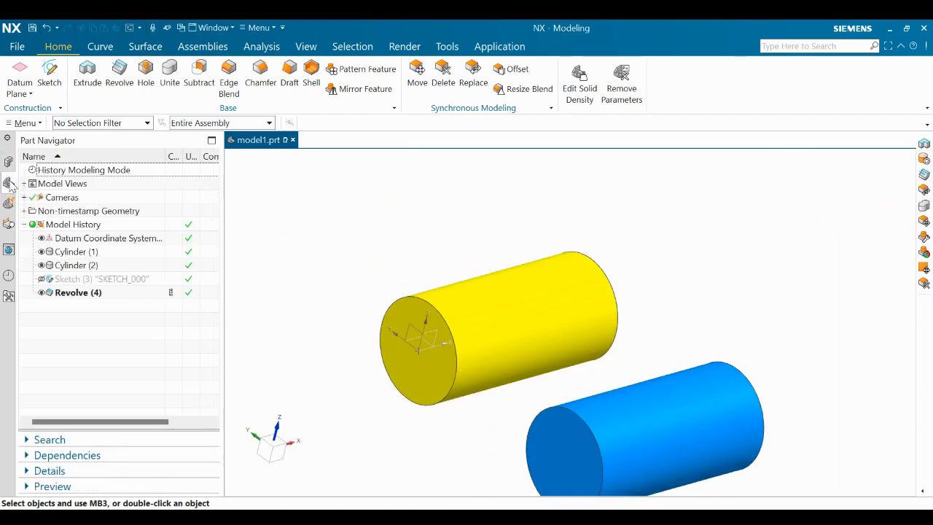
pyautogui.scroll(1, 596, 312)
pyautogui.scroll(-2, 656, 325)
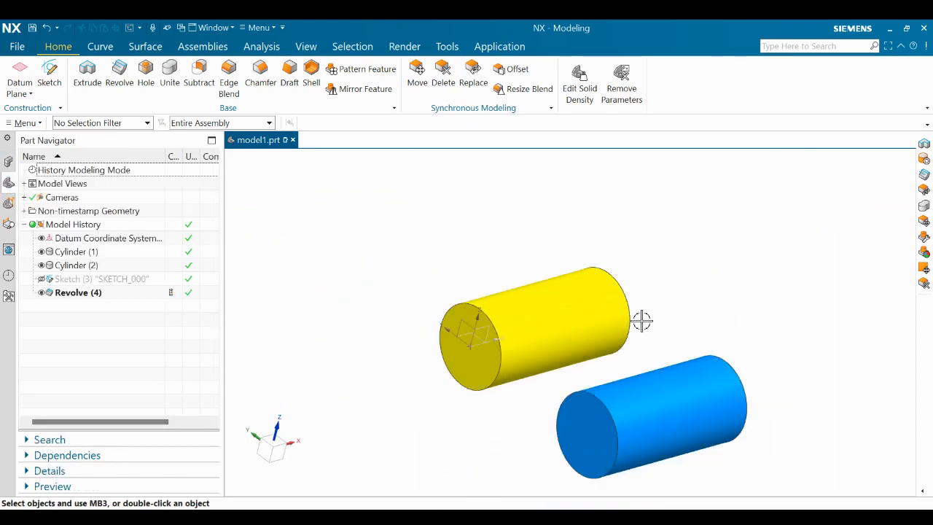
pyautogui.moveTo(641, 320); pyautogui.dragTo(681, 360, button='middle')
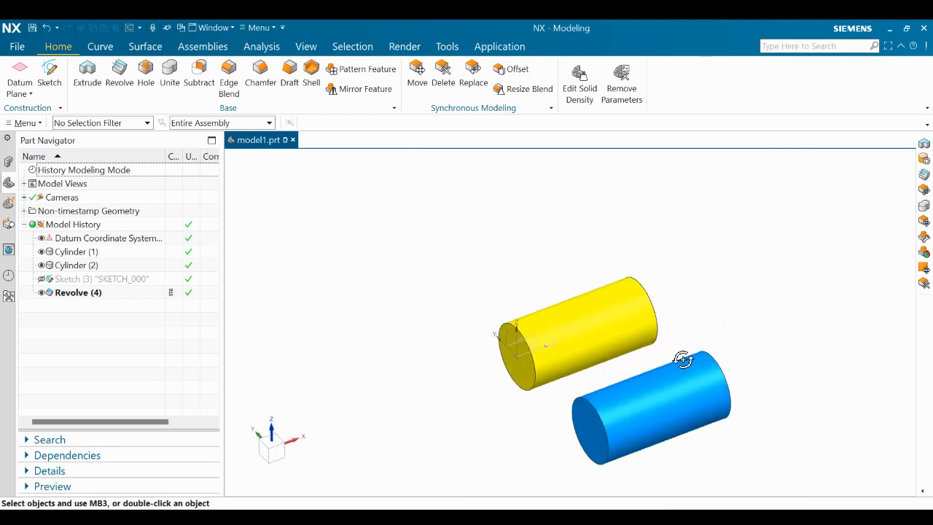
pyautogui.scroll(-1, 469, 437)
pyautogui.scroll(2, 499, 412)
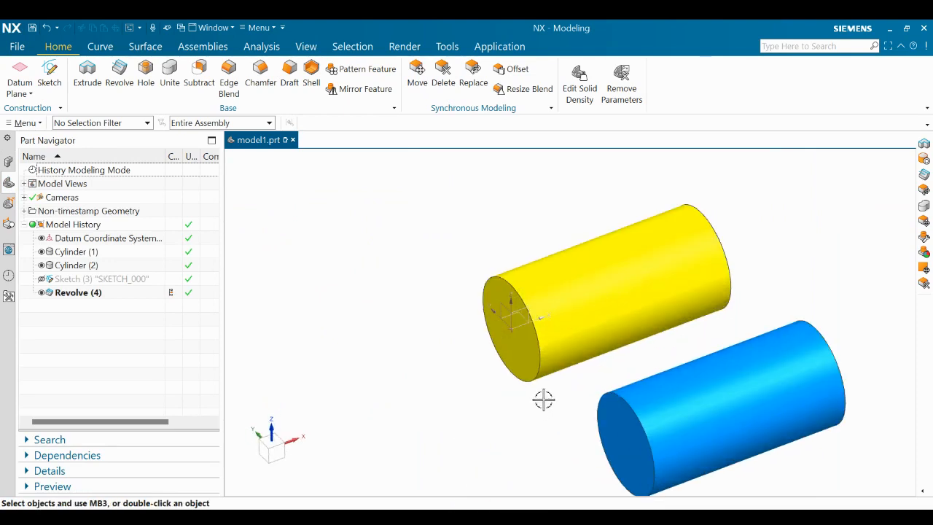
pyautogui.scroll(1, 543, 397)
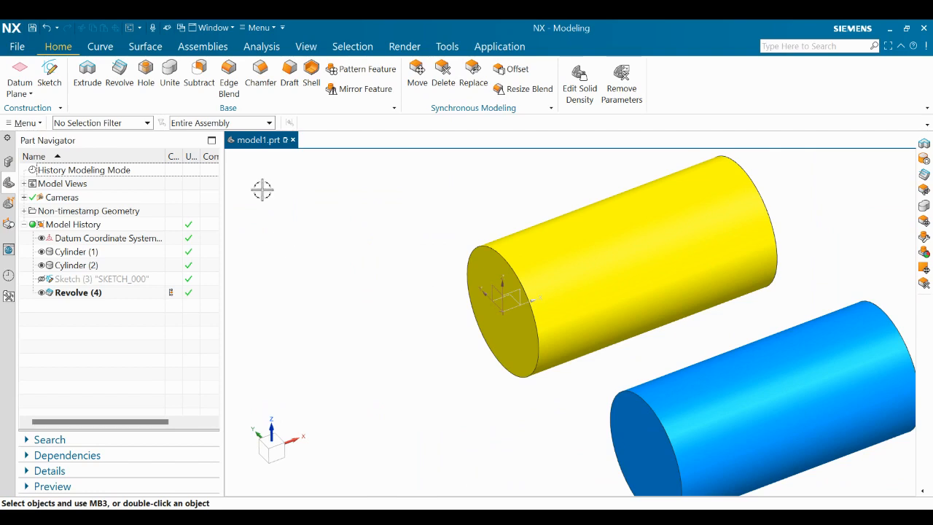
pyautogui.click(88, 76)
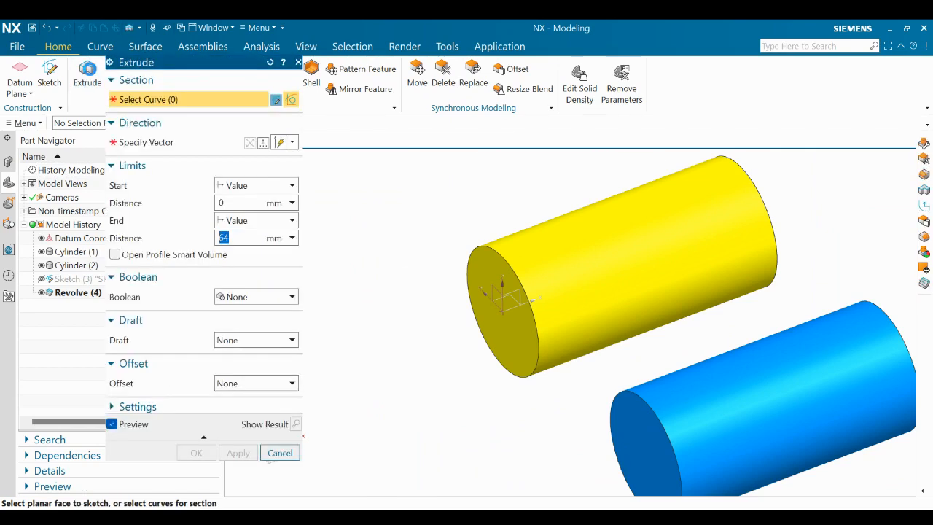
pyautogui.click(481, 246)
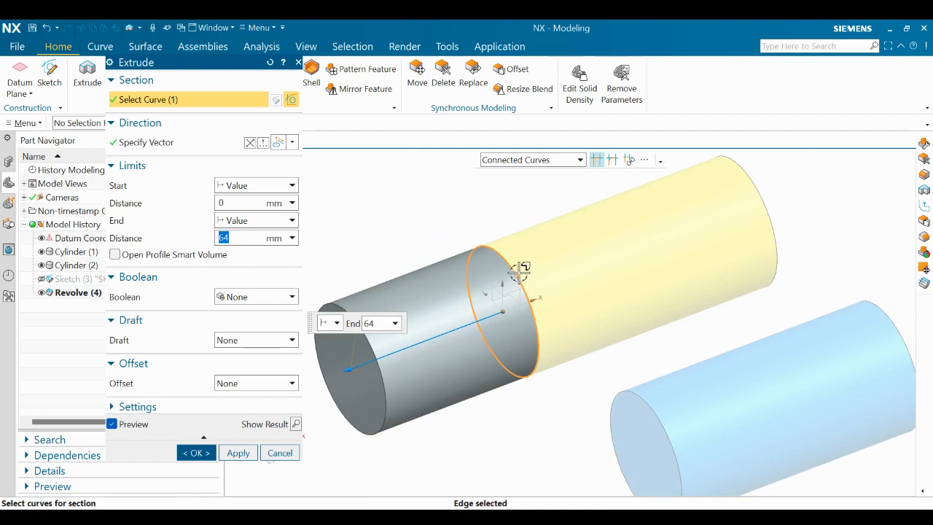
# Step: Give the extrusion an 85° draft from the start limit and unite it with the yellow cylinder
pyautogui.click(236, 340)
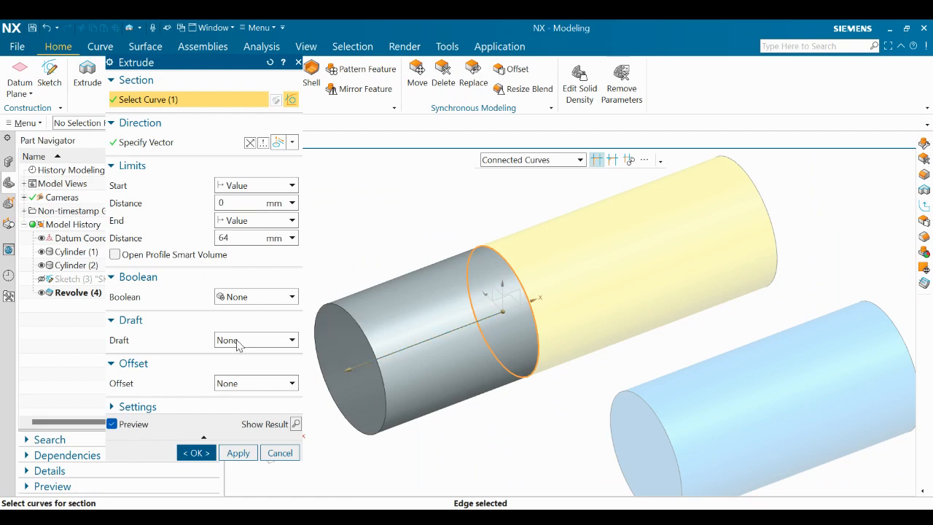
pyautogui.scroll(-1, 237, 344)
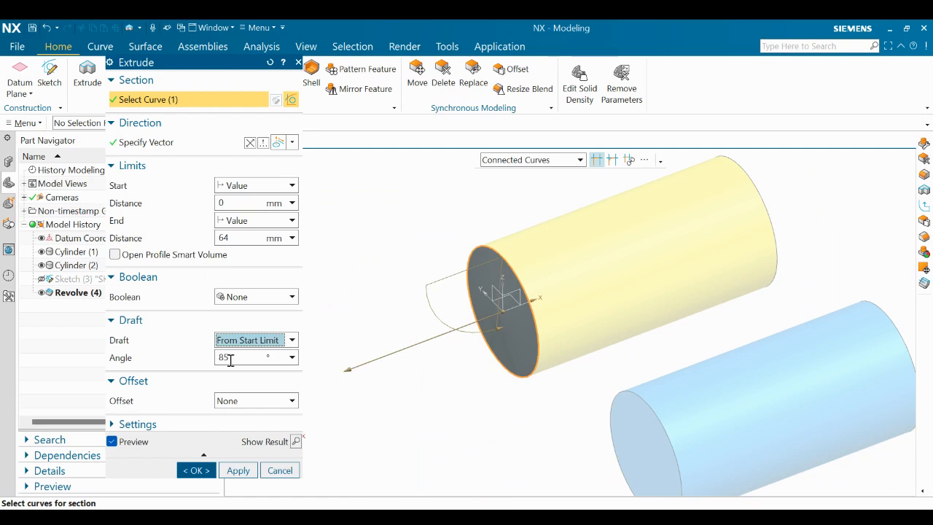
pyautogui.click(239, 358)
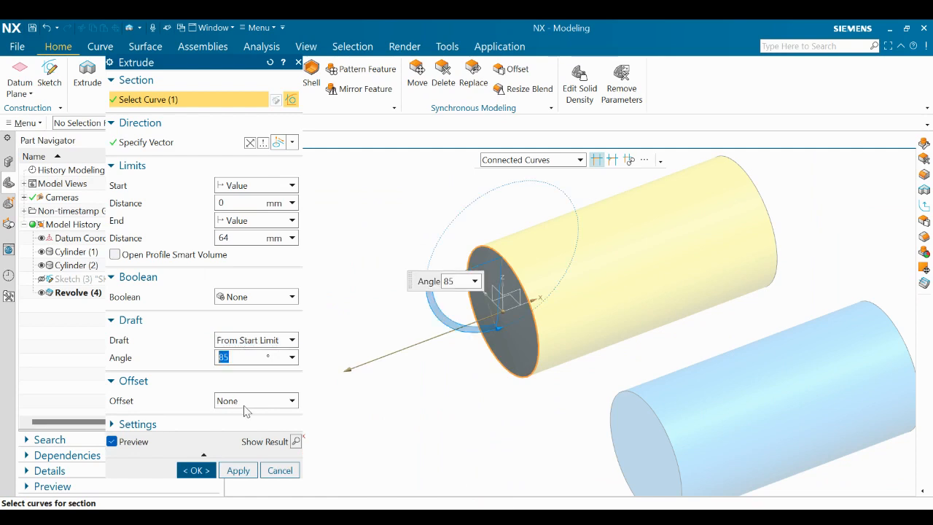
pyautogui.click(274, 298)
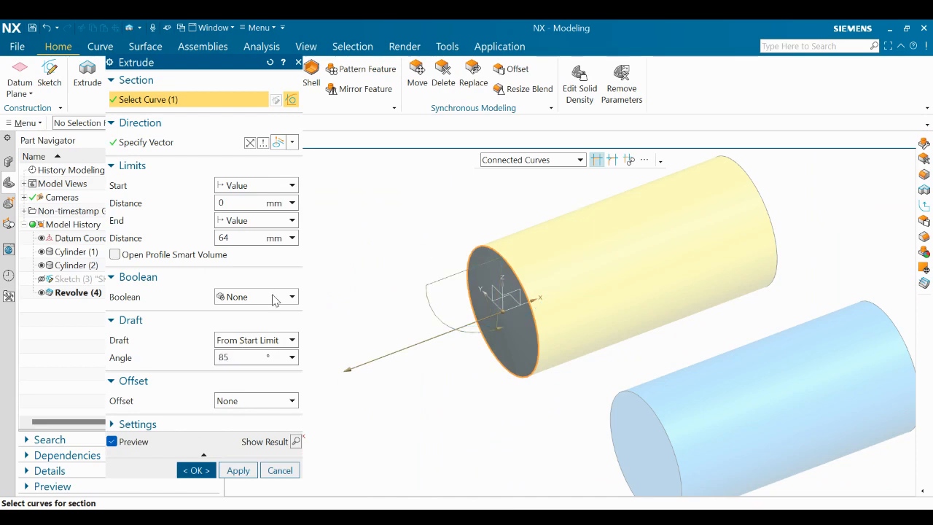
pyautogui.click(244, 324)
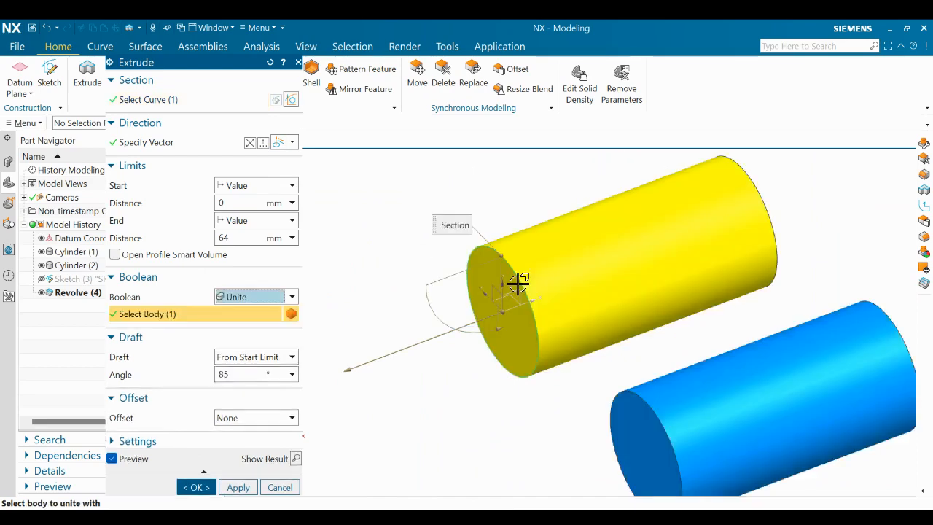
pyautogui.click(196, 470)
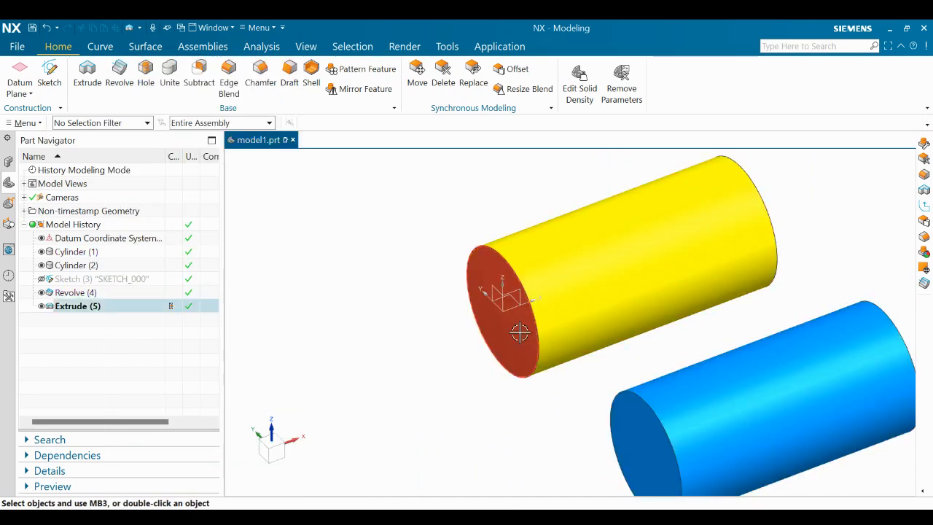
# Step: Section both cylinders on the Z plane again, compare the yellow body's two conical ends with the blue cylinder from above, and discard the section
pyautogui.scroll(-4, 451, 327)
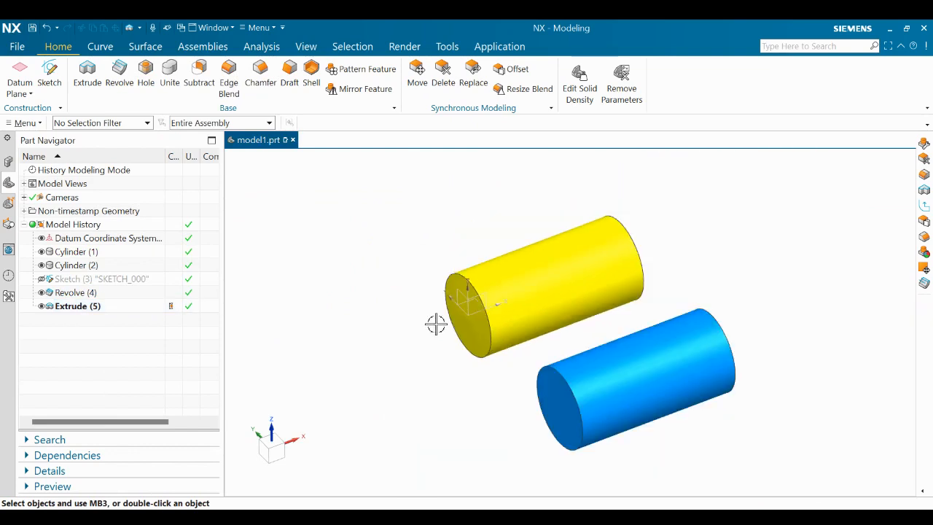
pyautogui.moveTo(435, 324); pyautogui.dragTo(640, 335, button='middle')
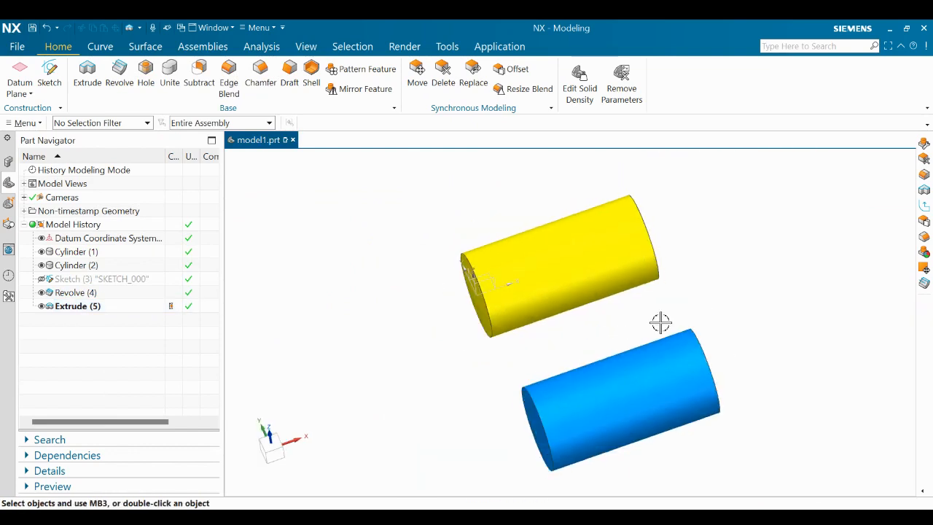
pyautogui.hotkey('ctrl', 'h')
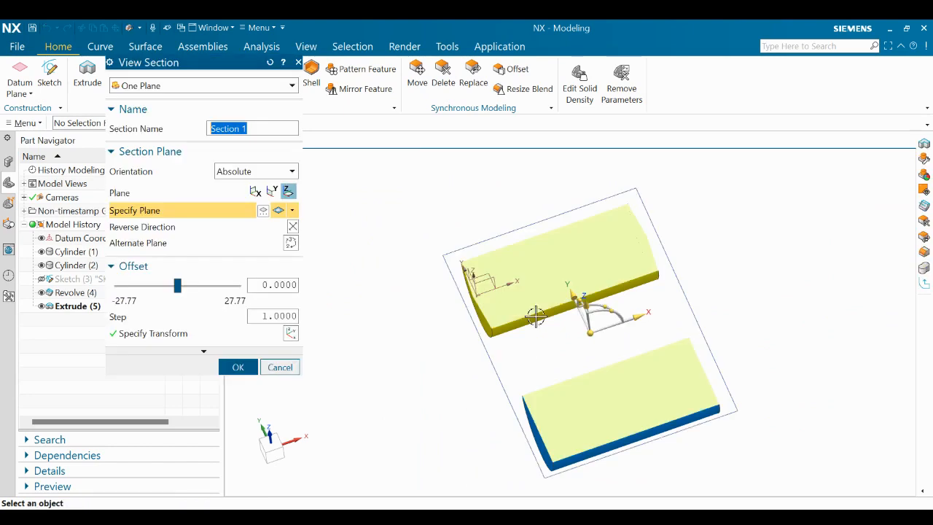
pyautogui.click(8, 161)
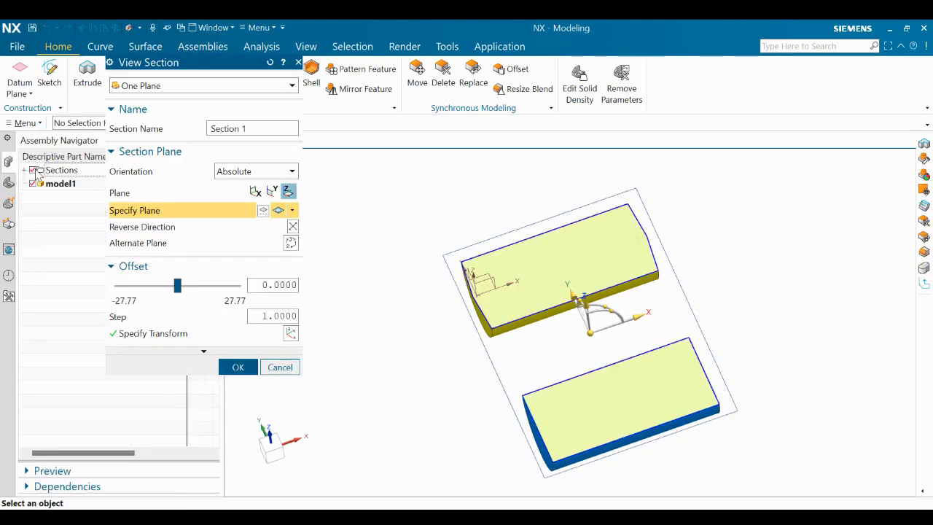
pyautogui.moveTo(554, 292); pyautogui.dragTo(713, 287, button='middle')
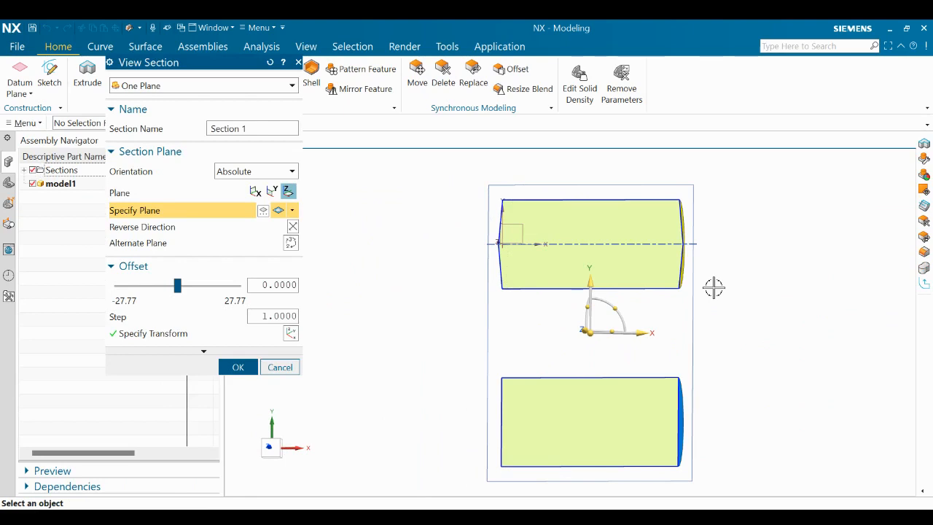
pyautogui.press('F8')
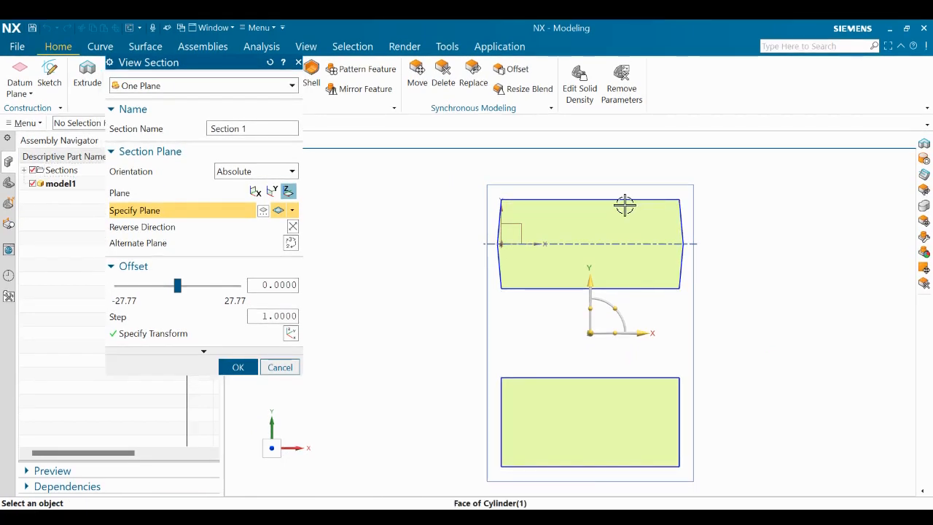
pyautogui.scroll(2, 626, 215)
pyautogui.scroll(1, 626, 215)
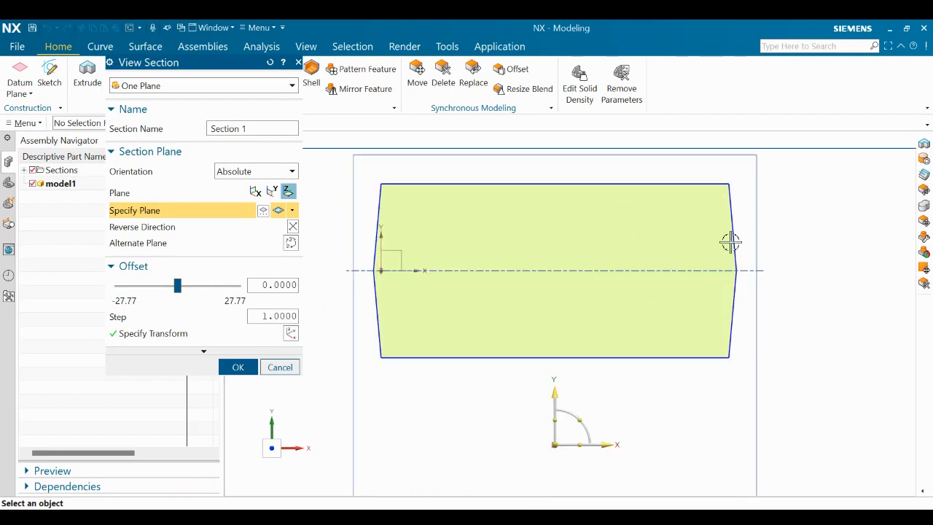
pyautogui.click(279, 367)
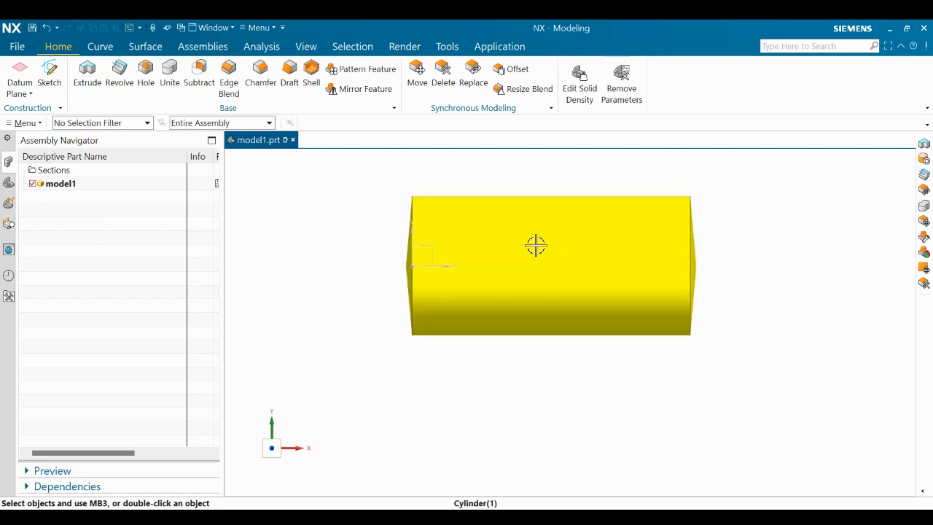
# Step: Start a Split Body operation with a new plane as the cutting tool
pyautogui.scroll(-5, 535, 245)
pyautogui.moveTo(579, 354); pyautogui.dragTo(550, 312, button='middle')
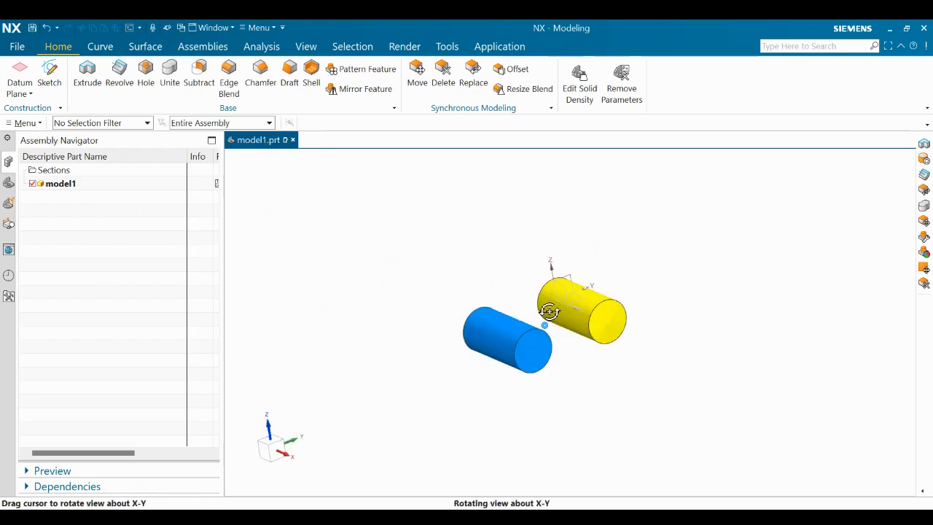
pyautogui.scroll(-2, 548, 374)
pyautogui.scroll(4, 552, 376)
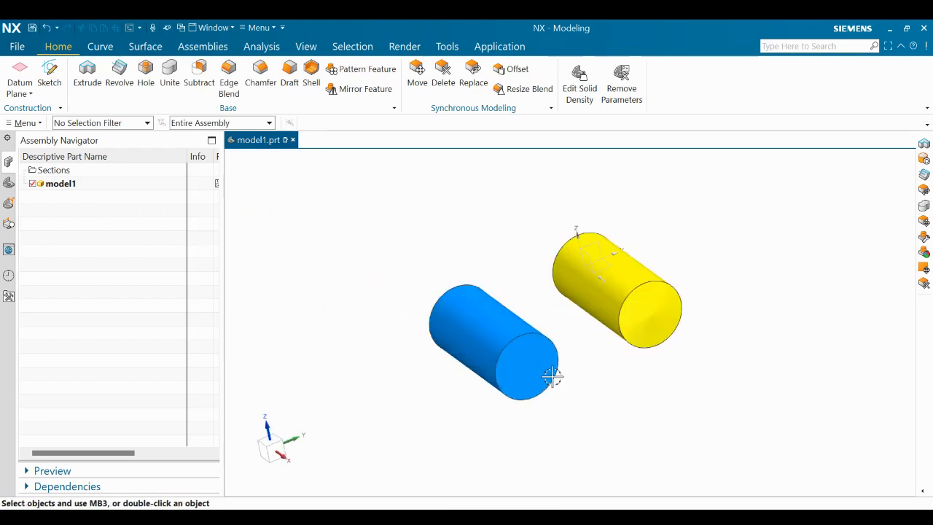
pyautogui.moveTo(552, 375)
pyautogui.mouseDown(button='middle')
pyautogui.moveTo(583, 349)
pyautogui.moveTo(568, 368)
pyautogui.mouseUp(button='middle')
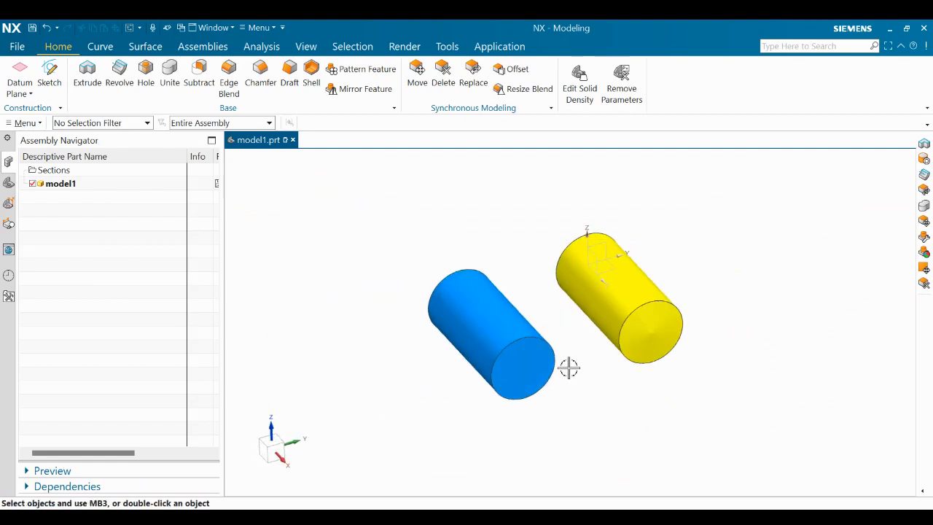
pyautogui.scroll(2, 512, 371)
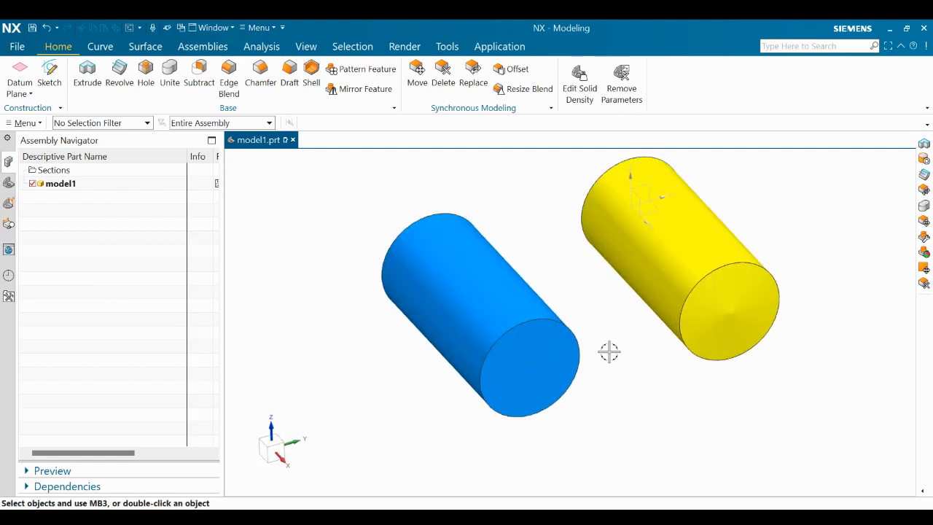
pyautogui.click(9, 184)
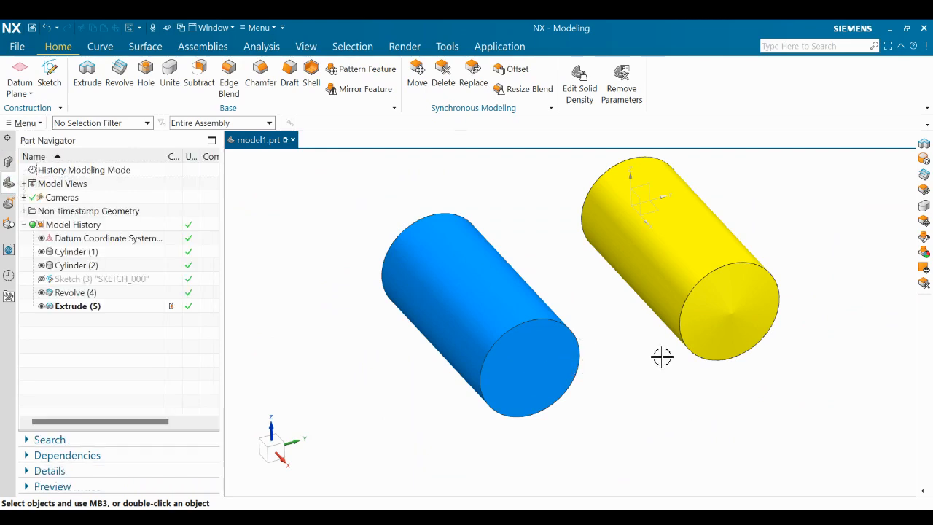
pyautogui.click(5, 124)
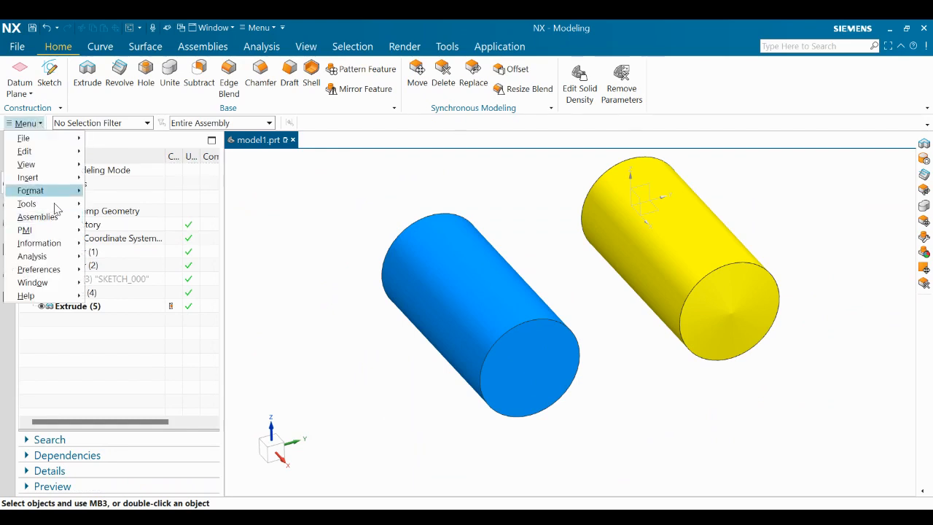
pyautogui.moveTo(39, 186)
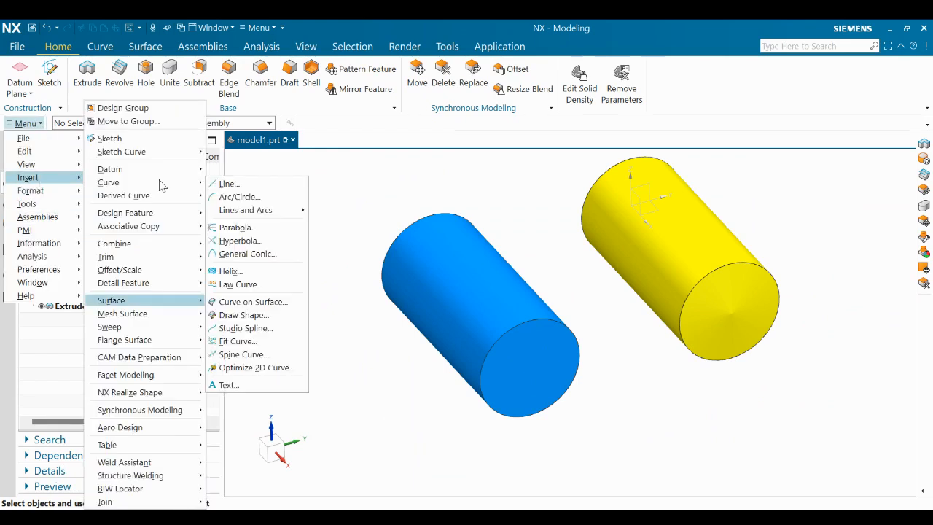
pyautogui.moveTo(137, 315)
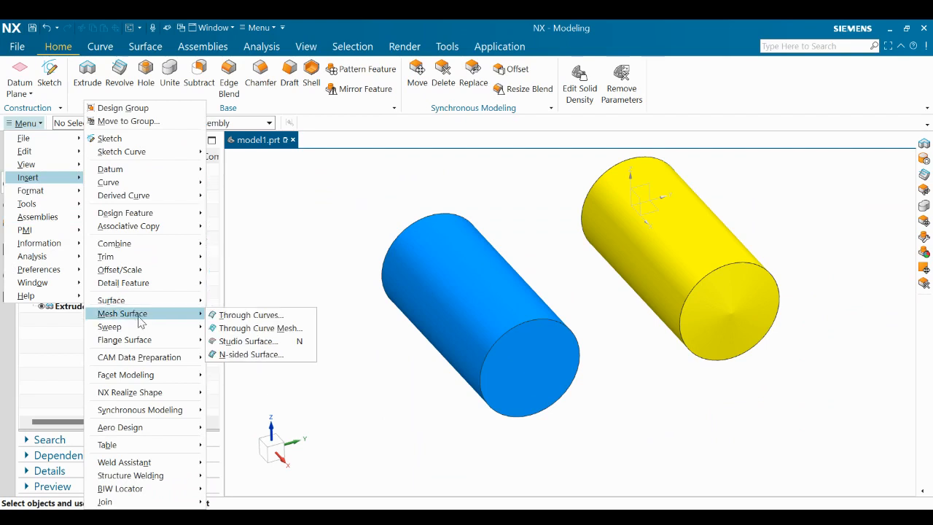
pyautogui.moveTo(142, 258)
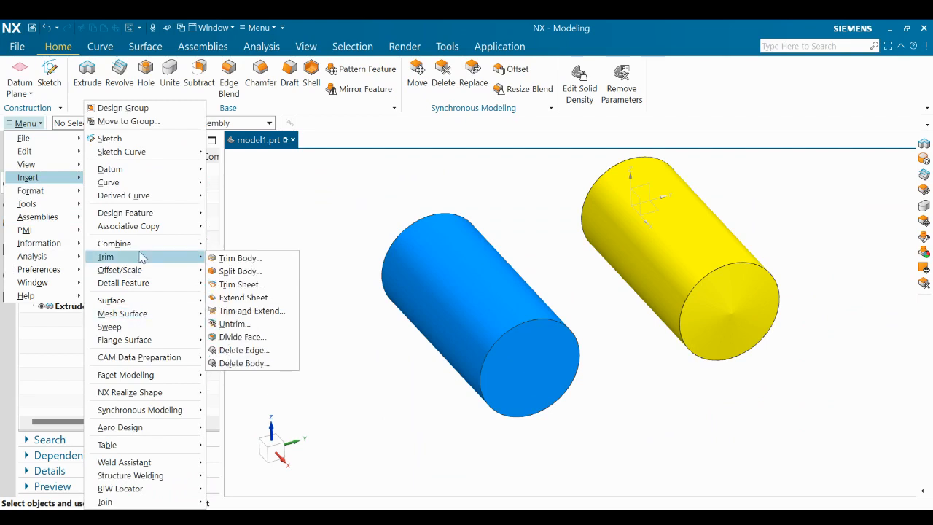
pyautogui.click(237, 271)
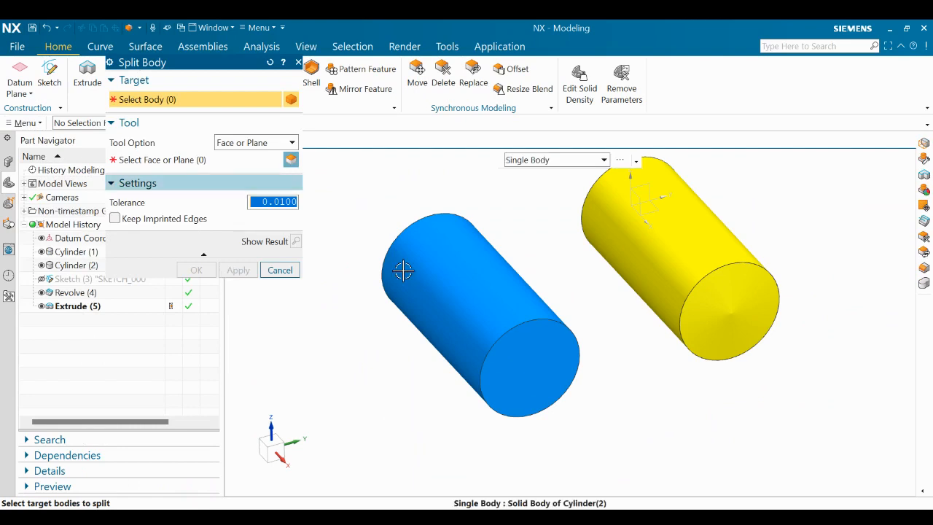
pyautogui.click(255, 144)
pyautogui.click(249, 165)
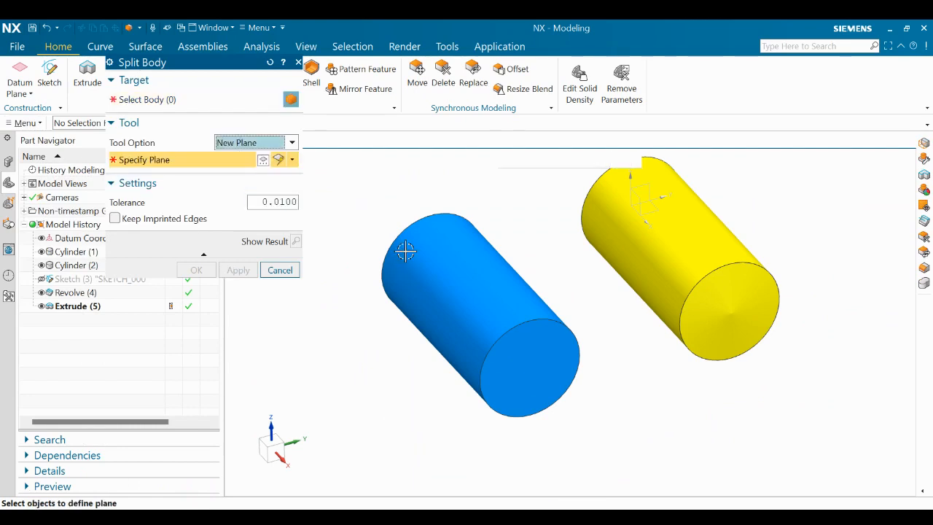
pyautogui.click(439, 276)
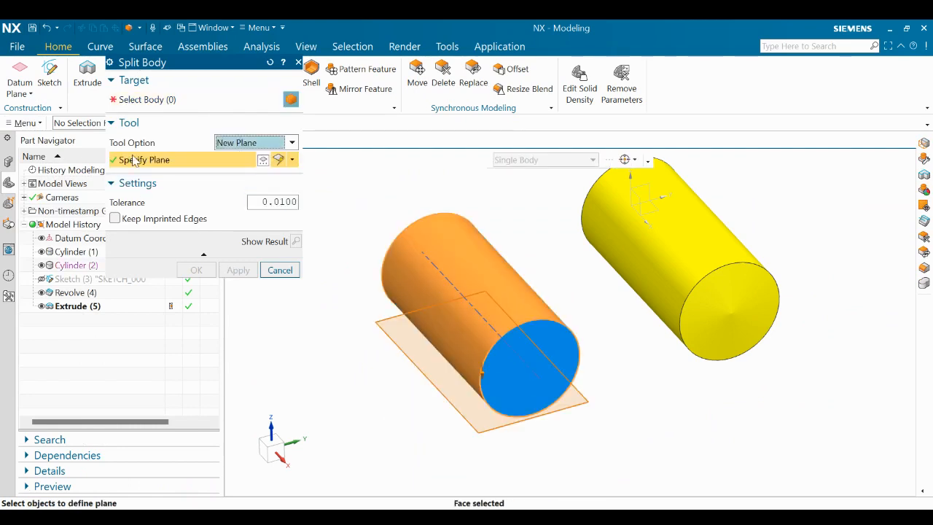
pyautogui.click(159, 100)
pyautogui.moveTo(151, 63); pyautogui.dragTo(136, 158)
pyautogui.click(130, 255)
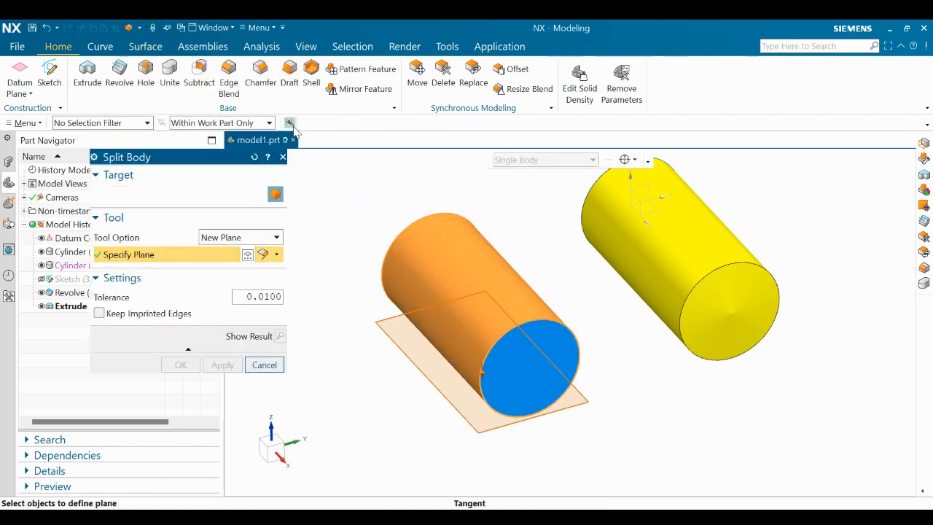
# Step: Split the blue cylinder lengthwise into upper and lower halves with the datum coordinate system's XY plane
pyautogui.click(204, 197)
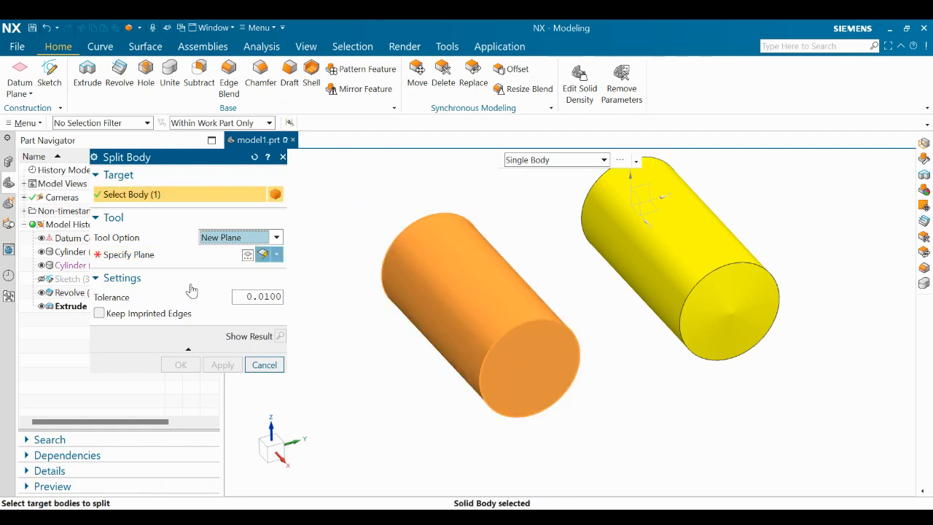
pyautogui.click(152, 256)
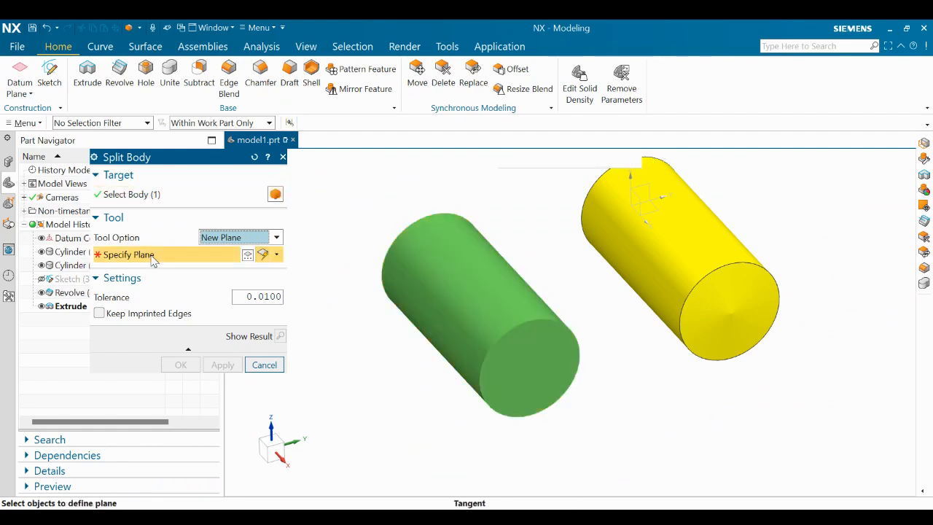
pyautogui.click(671, 219)
pyautogui.click(181, 364)
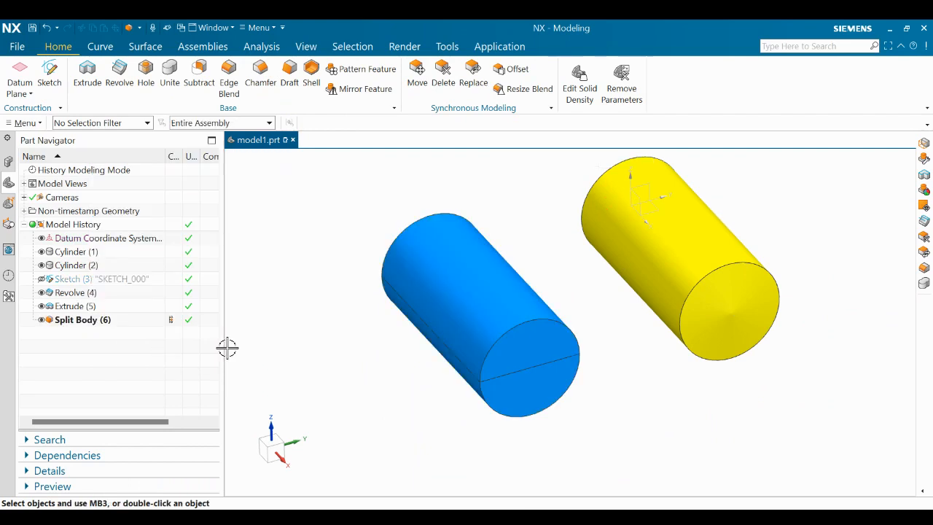
# Step: Change the display color of the split cylinder's lower half to green
pyautogui.scroll(2, 534, 210)
pyautogui.scroll(-3, 535, 209)
pyautogui.scroll(2, 531, 312)
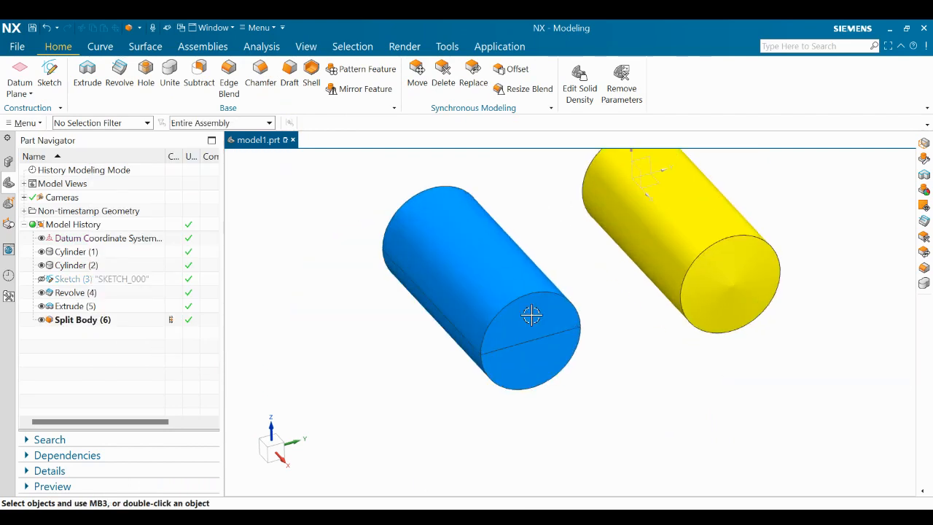
pyautogui.scroll(1, 578, 313)
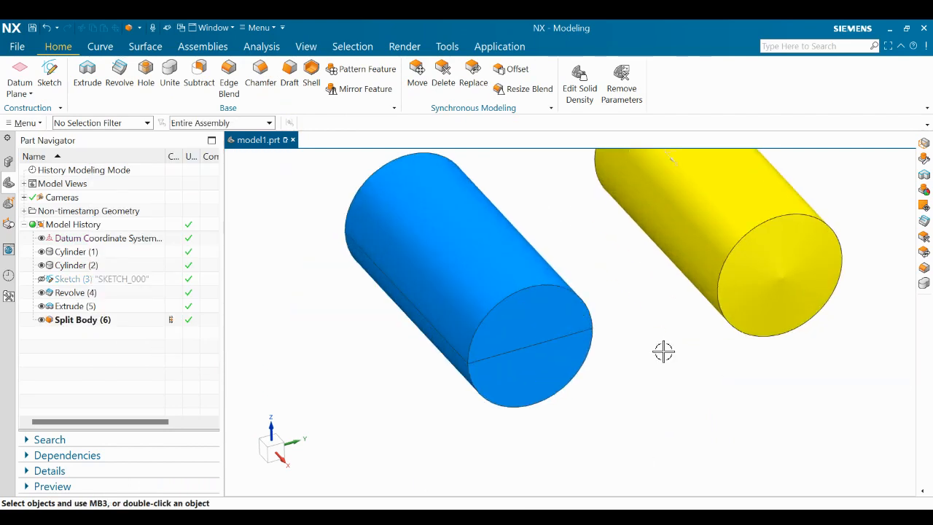
pyautogui.hotkey('ctrl', 'j')
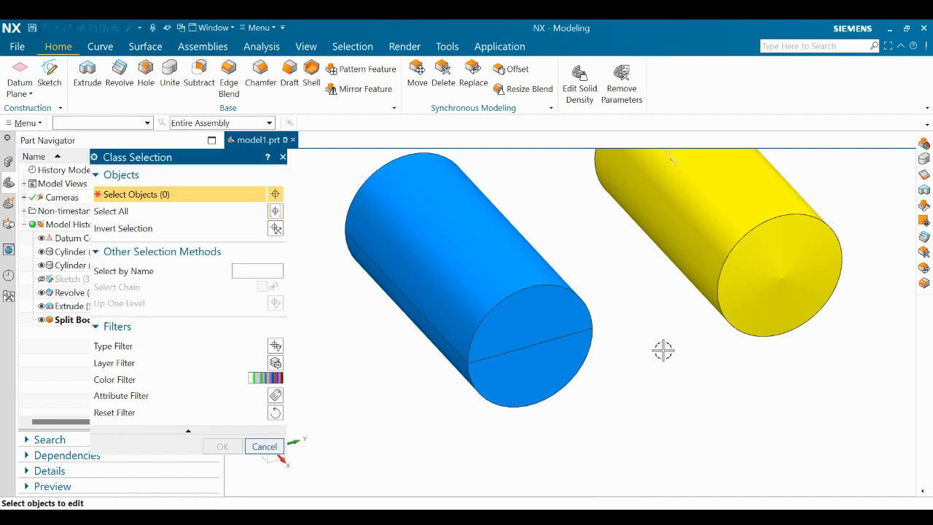
pyautogui.click(567, 366)
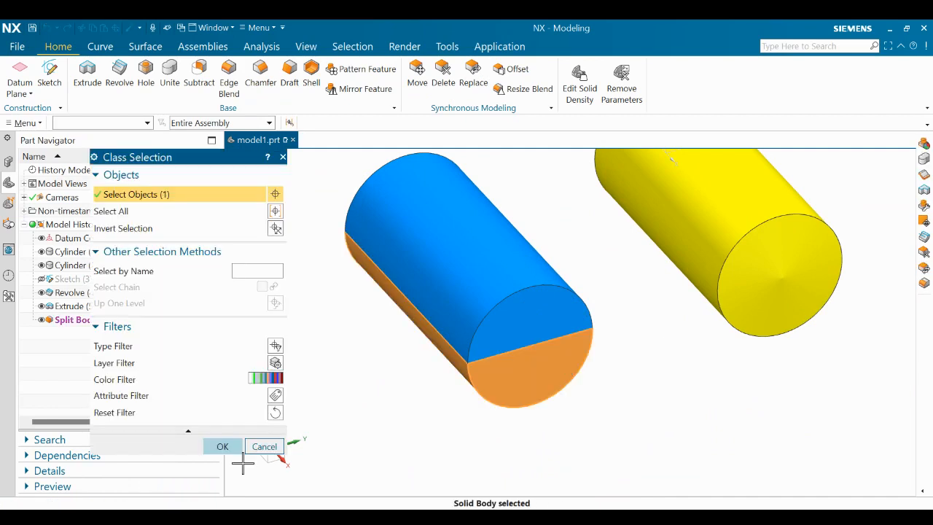
pyautogui.click(222, 446)
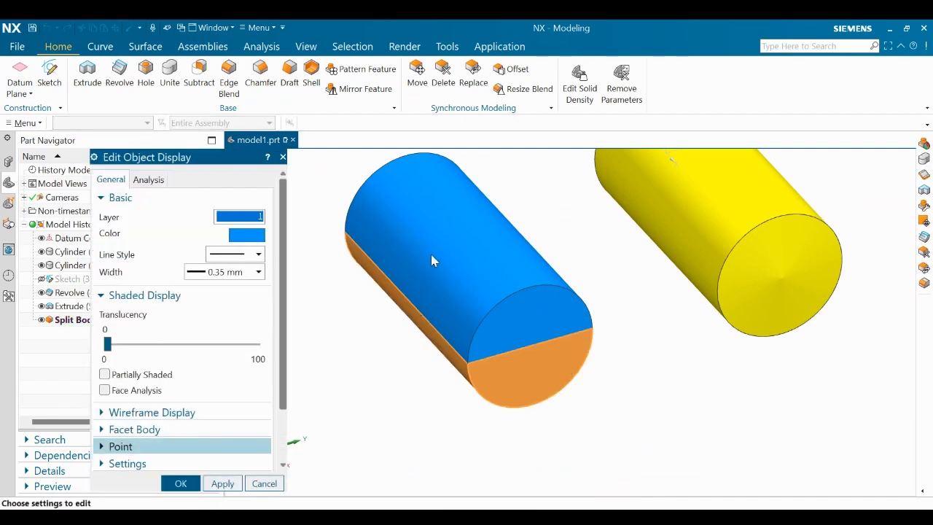
pyautogui.click(246, 235)
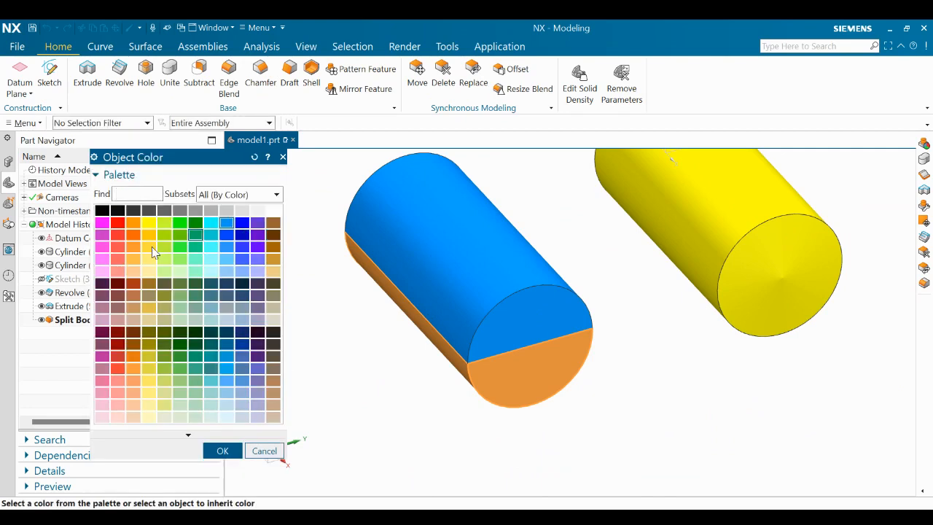
pyautogui.click(179, 222)
pyautogui.click(222, 450)
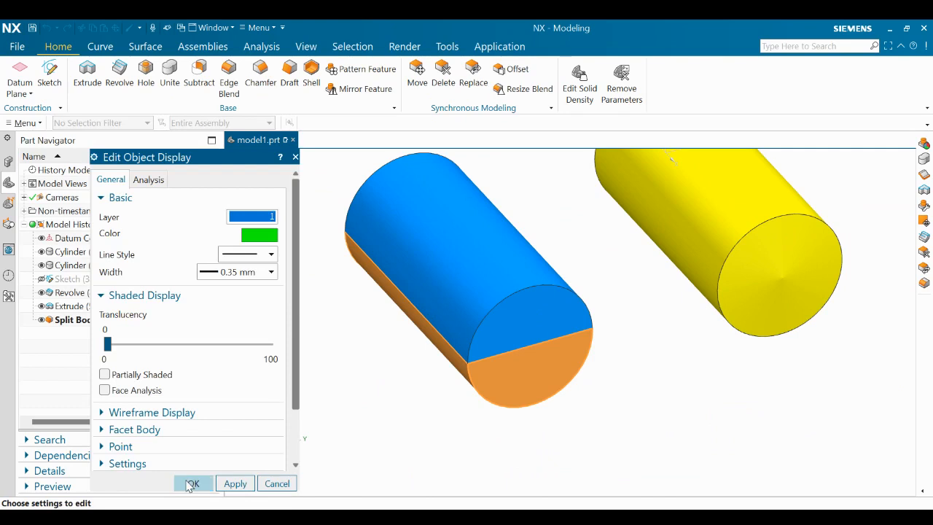
pyautogui.click(191, 484)
pyautogui.scroll(2, 531, 347)
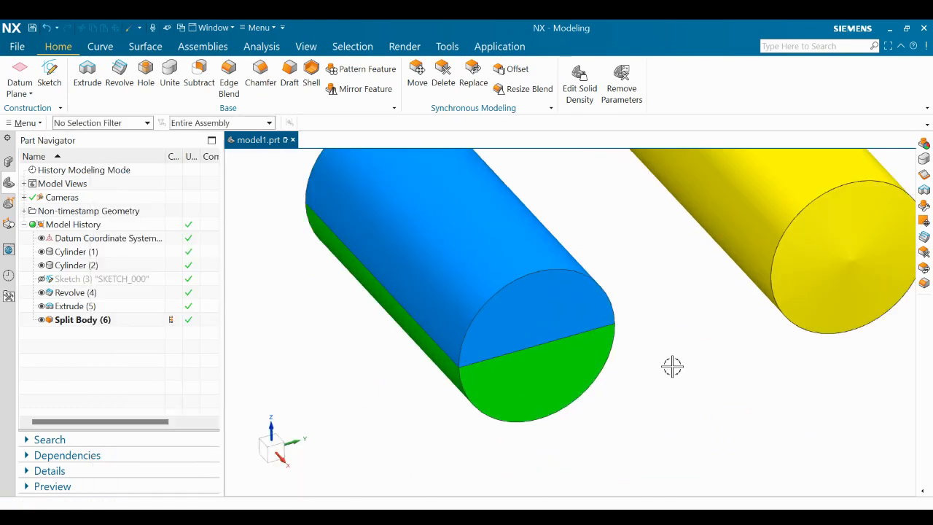
pyautogui.hotkey('ctrl', 'j')
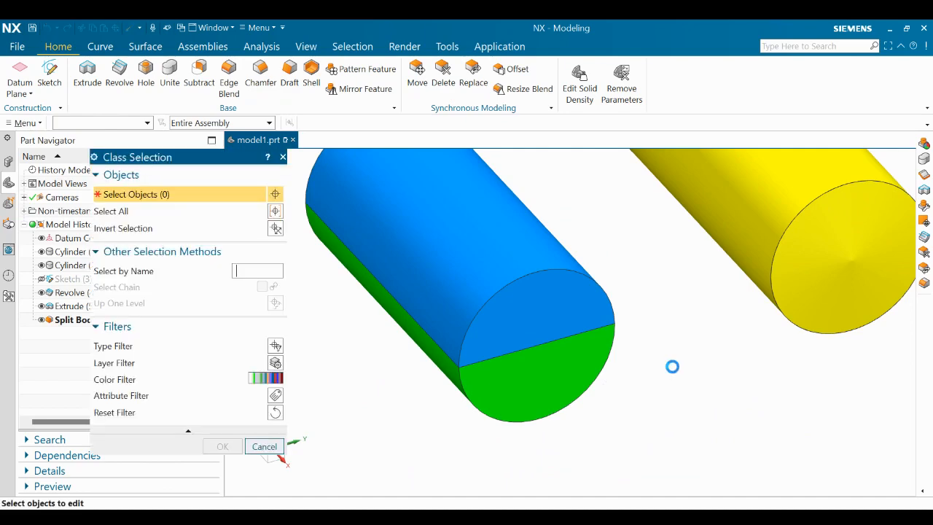
pyautogui.click(570, 366)
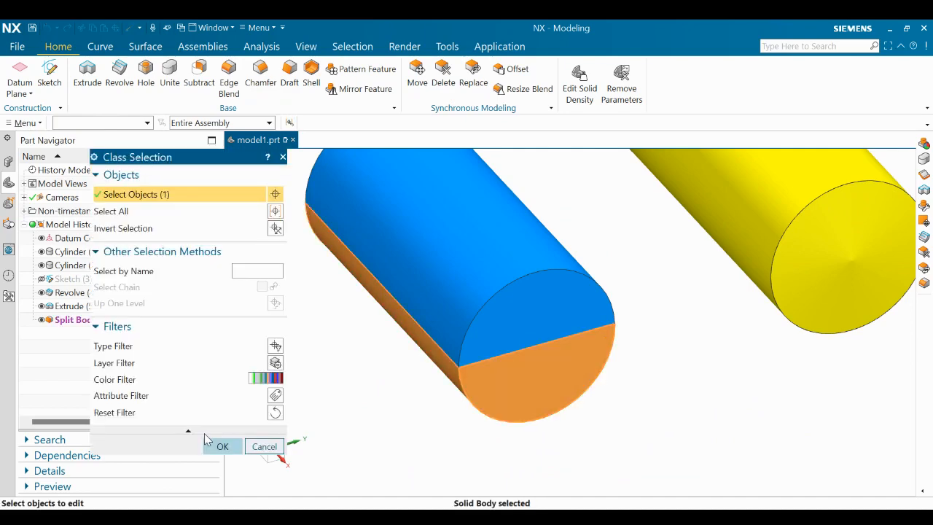
pyautogui.click(222, 445)
pyautogui.press('Escape')
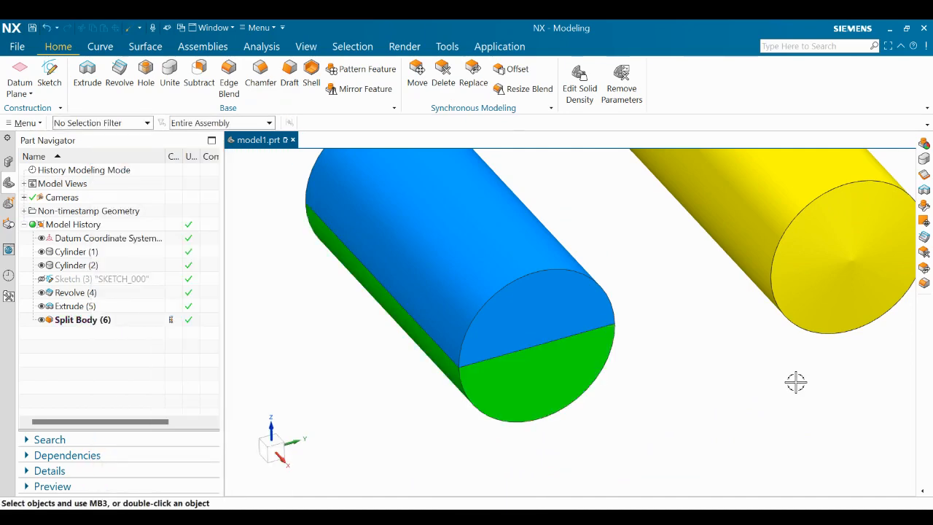
# Step: Hide the green lower half of the split cylinder and fit the view to the remaining bodies
pyautogui.hotkey('ctrl', 'b')
pyautogui.click(525, 386)
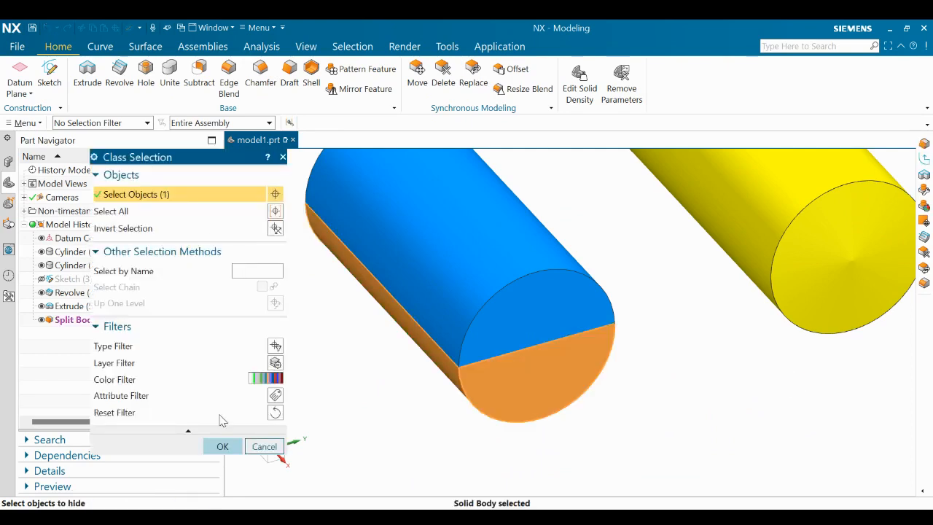
pyautogui.click(222, 446)
pyautogui.hotkey('ctrl', 'f')
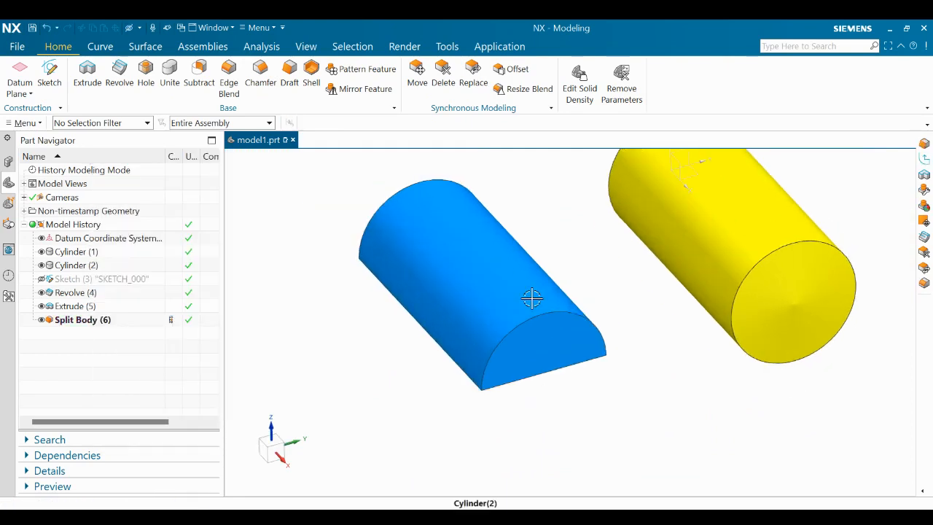
# Step: Apply a 5° Edge-type draft to the blue upper half's flat end, using its straight lower edge as the stationary edge
pyautogui.click(289, 76)
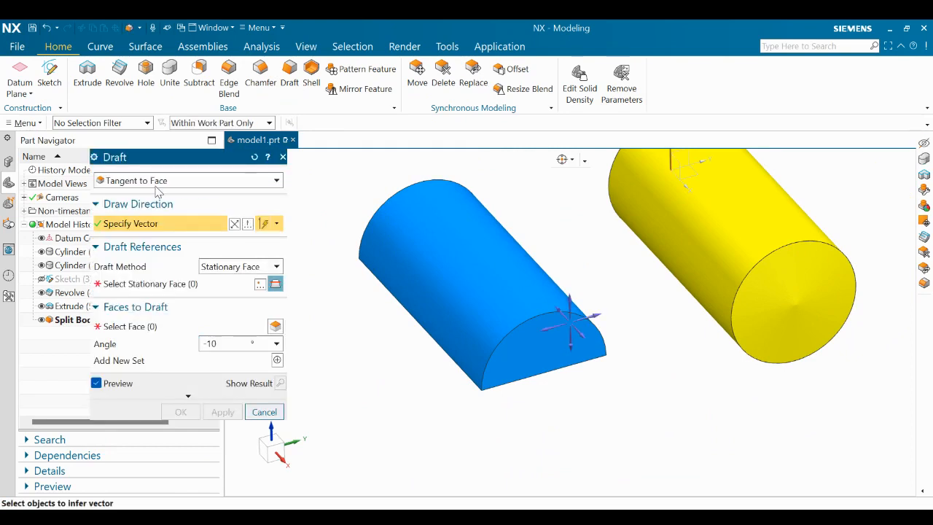
pyautogui.click(132, 208)
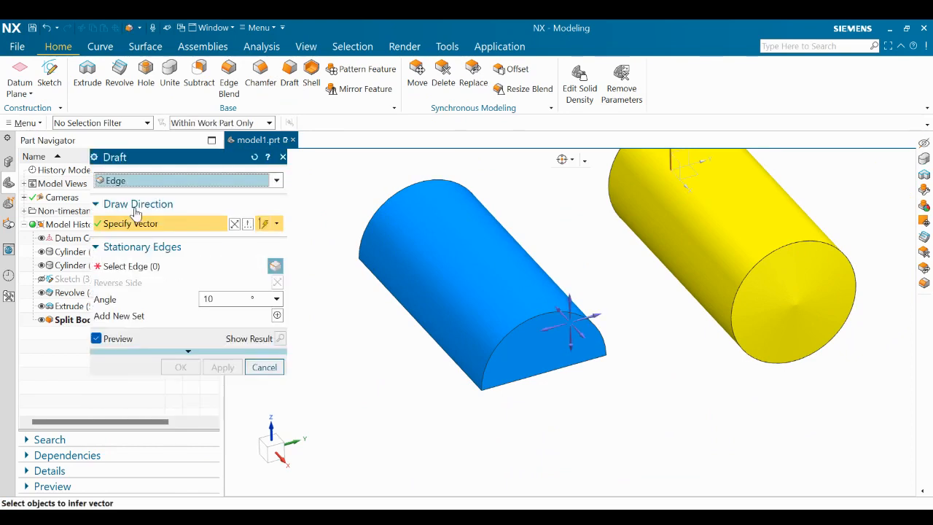
pyautogui.doubleClick(229, 304)
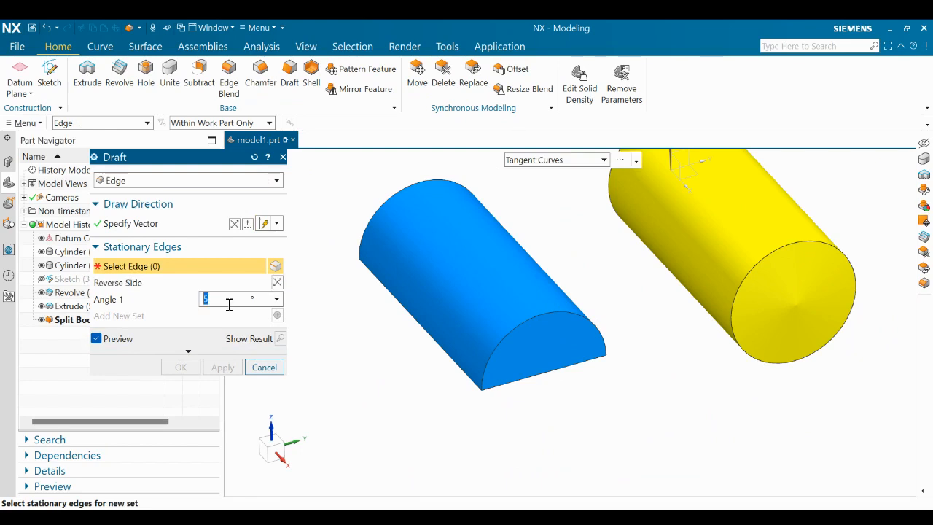
pyautogui.click(542, 367)
pyautogui.moveTo(539, 377); pyautogui.dragTo(604, 374, button='middle')
pyautogui.click(180, 366)
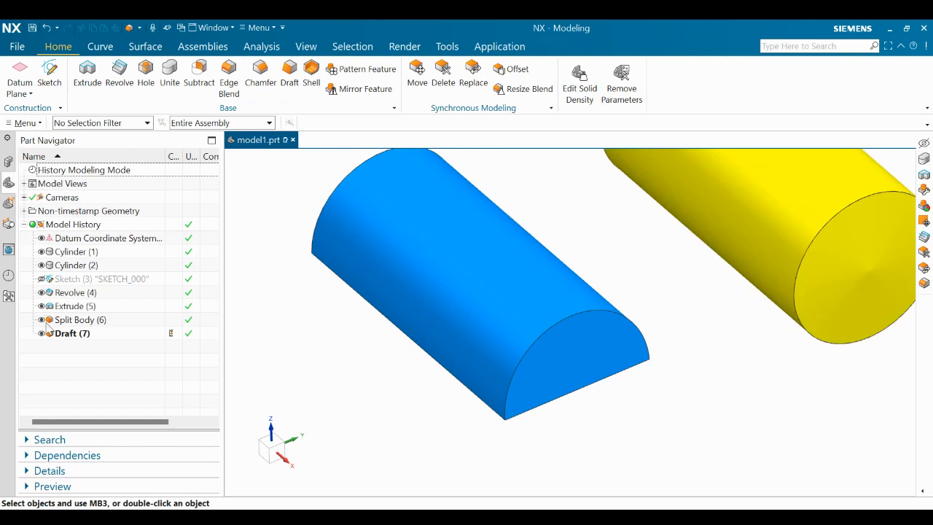
# Step: Redisplay the green lower half of the split cylinder and hide the blue upper half
pyautogui.click(41, 320)
pyautogui.click(42, 319)
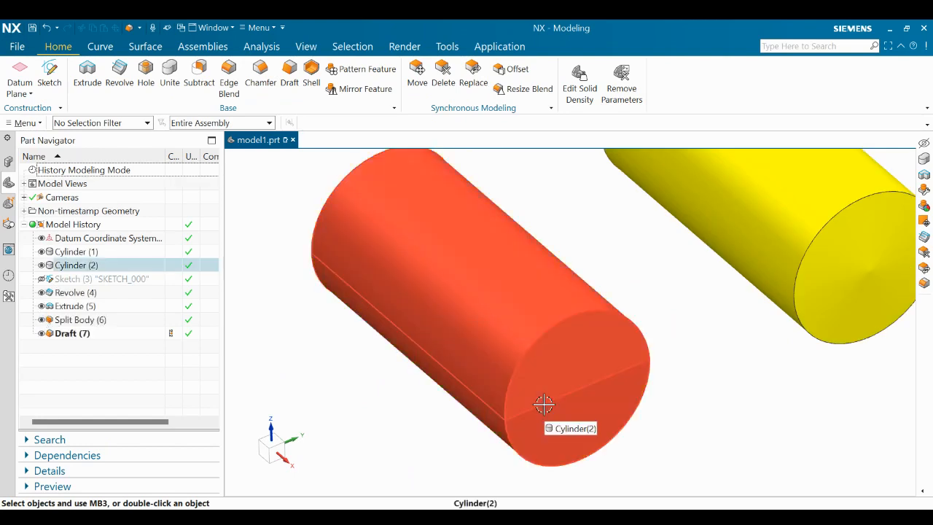
pyautogui.hotkey('ctrl', 'b')
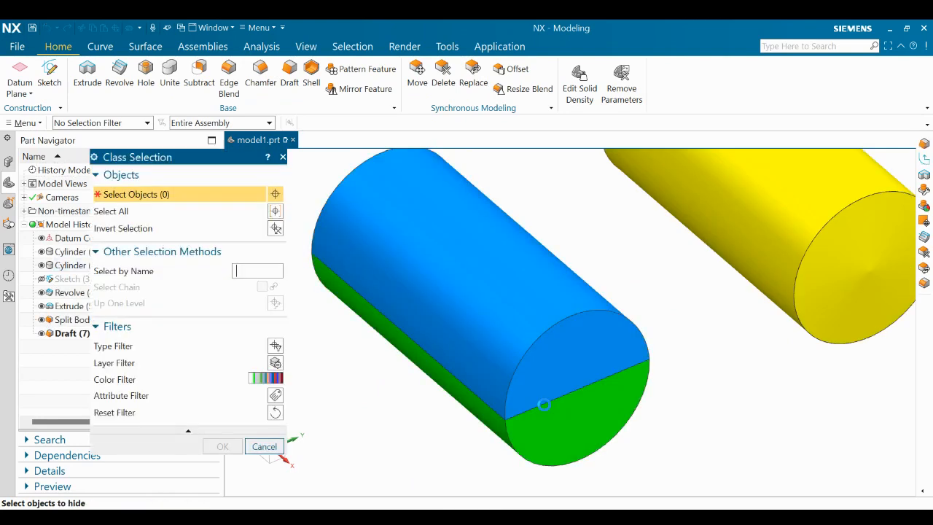
pyautogui.click(541, 370)
pyautogui.click(225, 444)
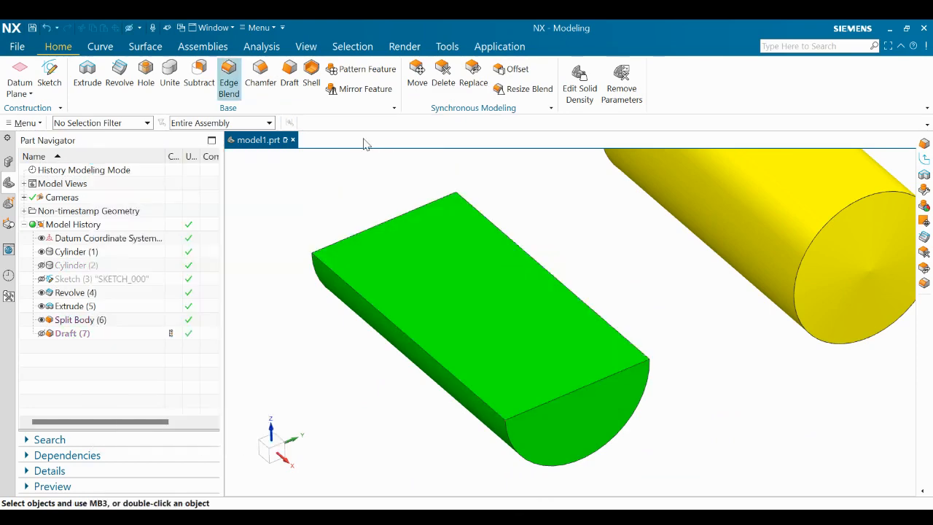
# Step: Apply a 5° Edge-type draft to the green lower half's flat end, using its straight upper edge as the stationary edge
pyautogui.click(285, 84)
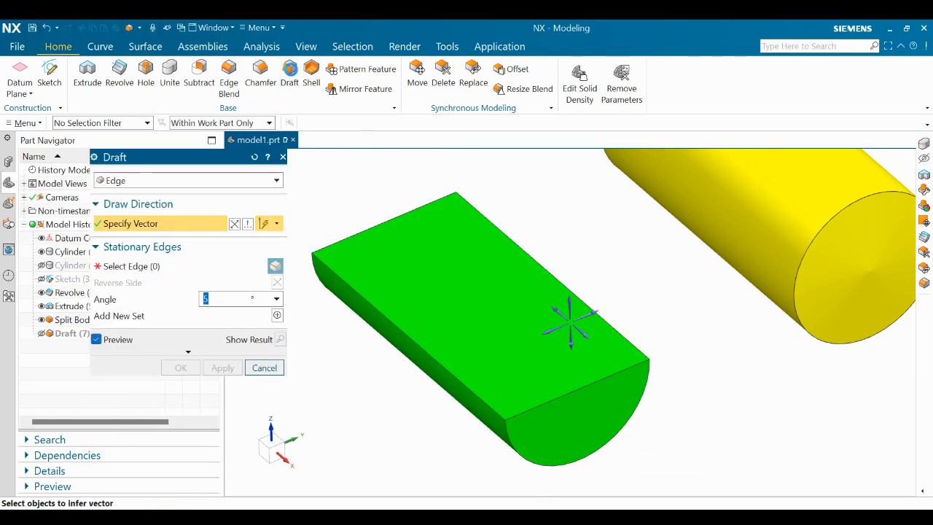
pyautogui.click(577, 351)
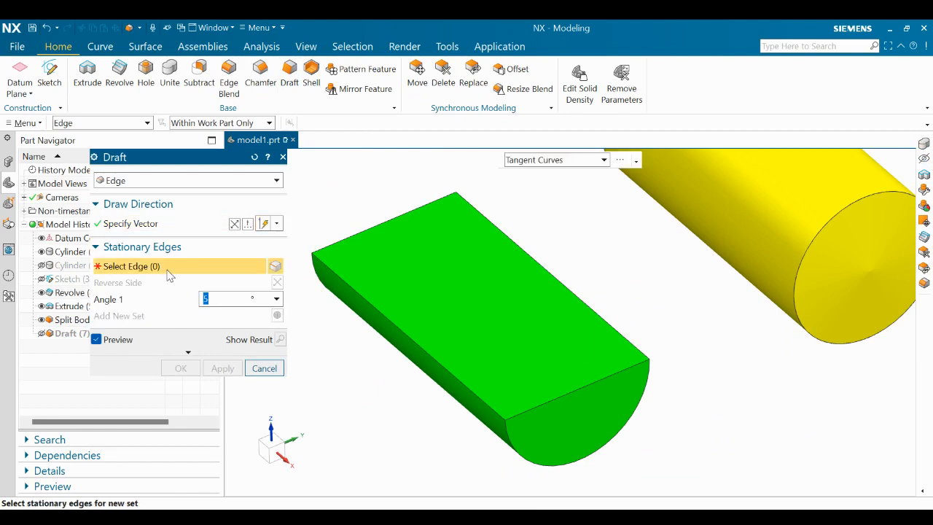
pyautogui.click(574, 391)
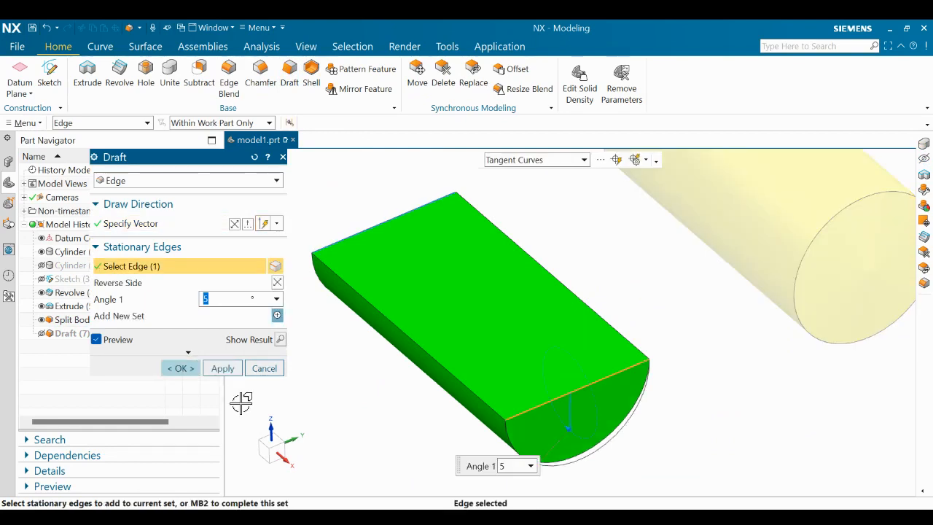
pyautogui.click(179, 368)
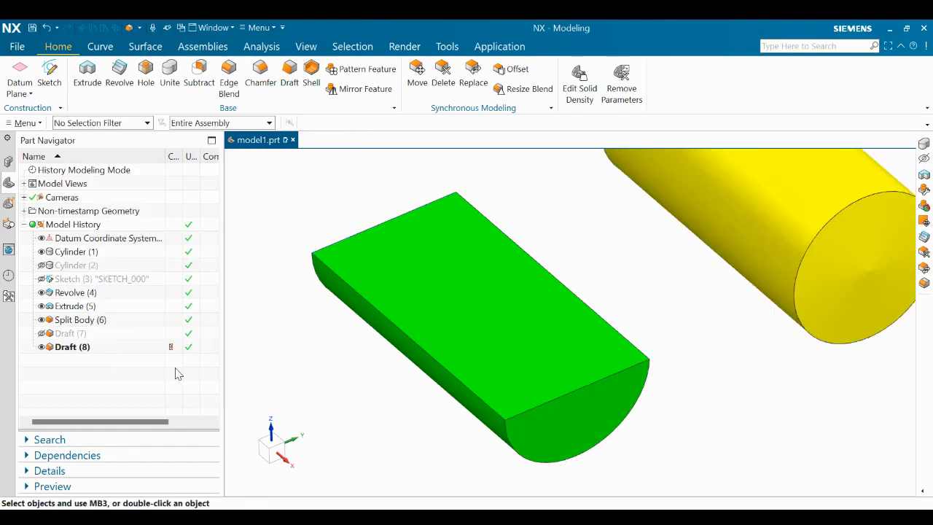
# Step: Redisplay the blue upper half and orient the view square to the XZ plane to compare the tapered profiles
pyautogui.click(43, 333)
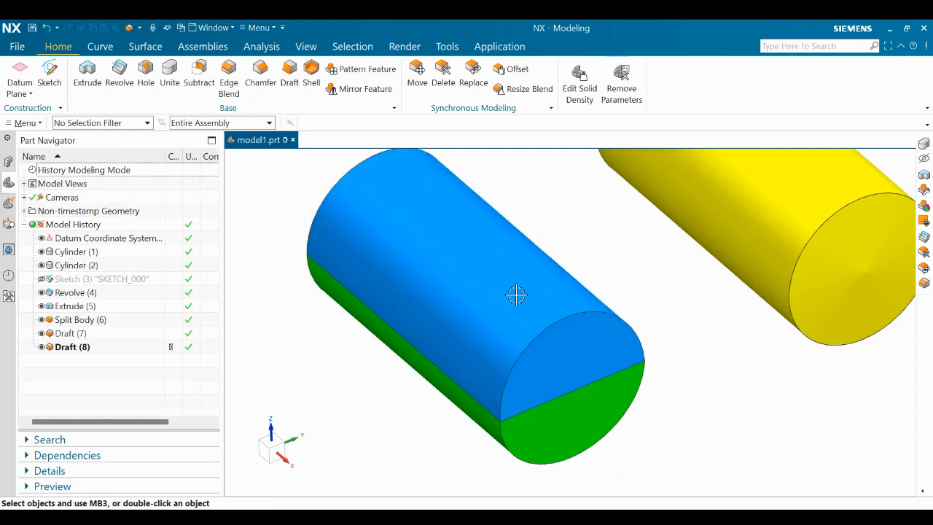
pyautogui.moveTo(516, 299); pyautogui.dragTo(575, 362, button='middle')
pyautogui.scroll(2, 456, 384)
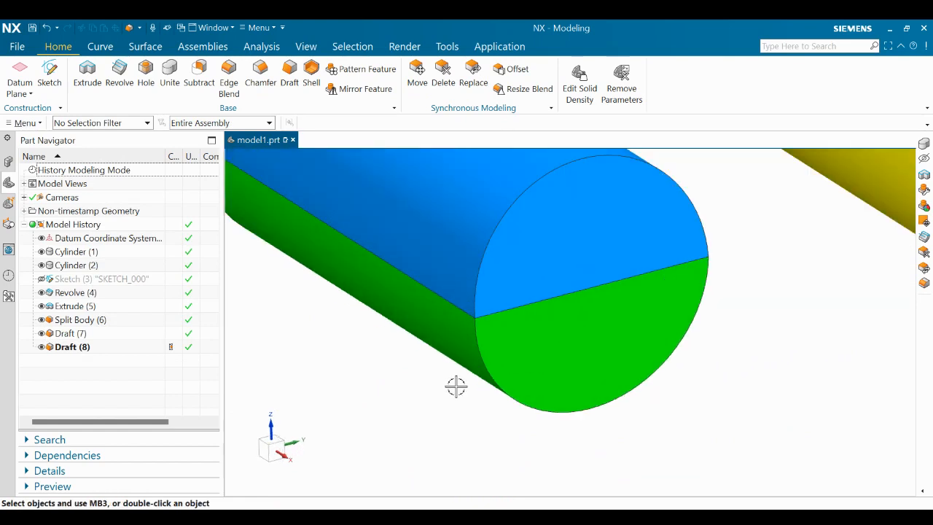
pyautogui.scroll(-4, 456, 382)
pyautogui.moveTo(456, 384); pyautogui.dragTo(593, 362, button='middle')
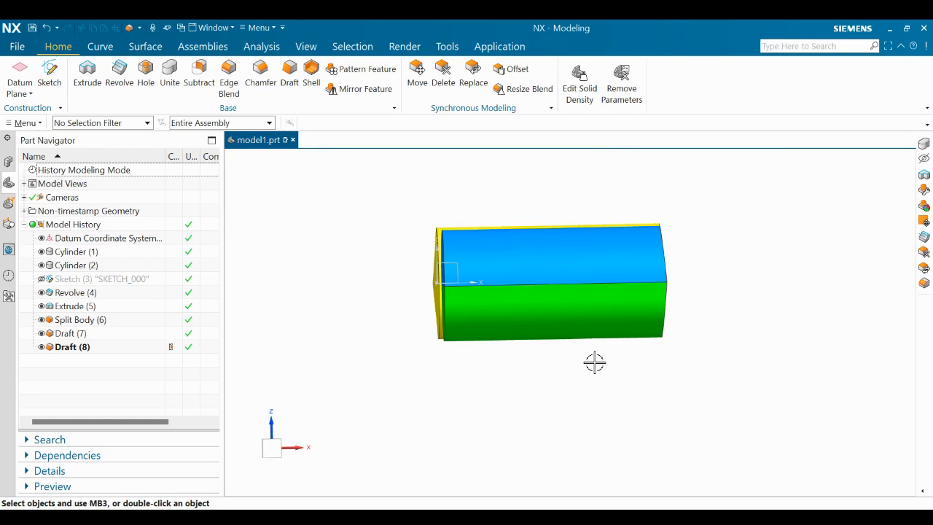
pyautogui.press('F8')
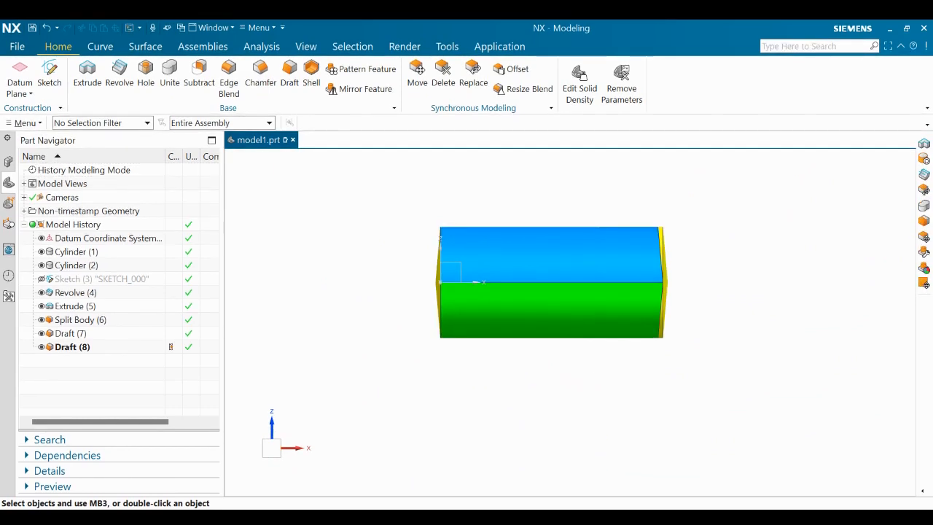
pyautogui.scroll(-1, 662, 265)
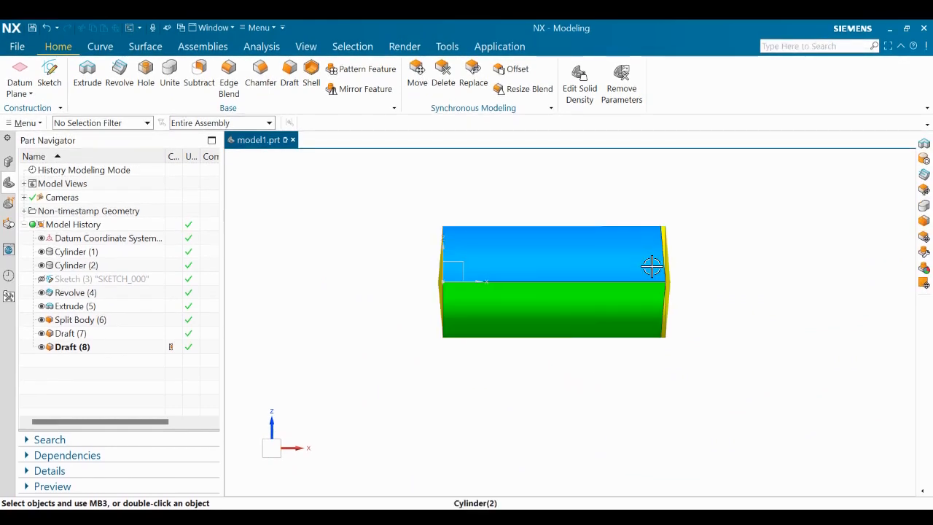
# Step: Examine the drafted end faces of the split cylinder beside the yellow cylinder's tapered end from several angles
pyautogui.scroll(3, 656, 266)
pyautogui.moveTo(722, 284); pyautogui.dragTo(703, 299, button='middle')
pyautogui.scroll(-3, 625, 312)
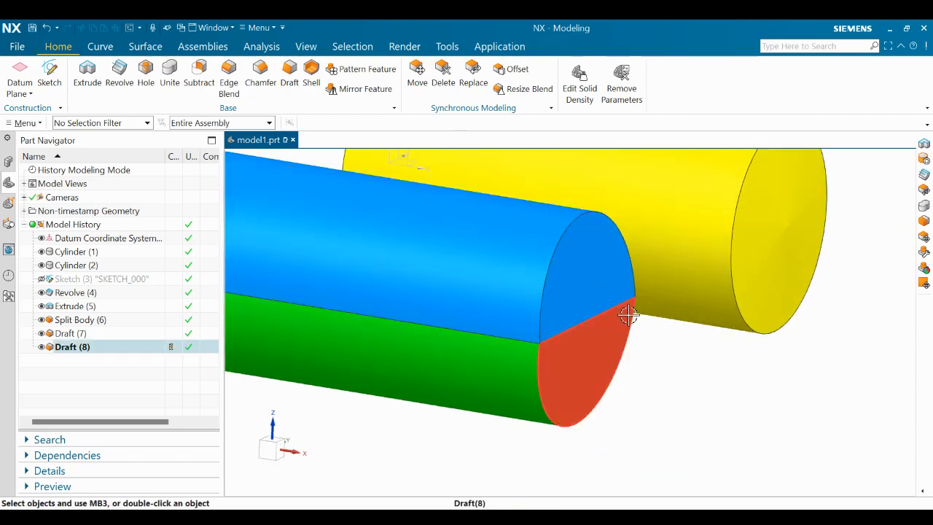
pyautogui.scroll(3, 604, 317)
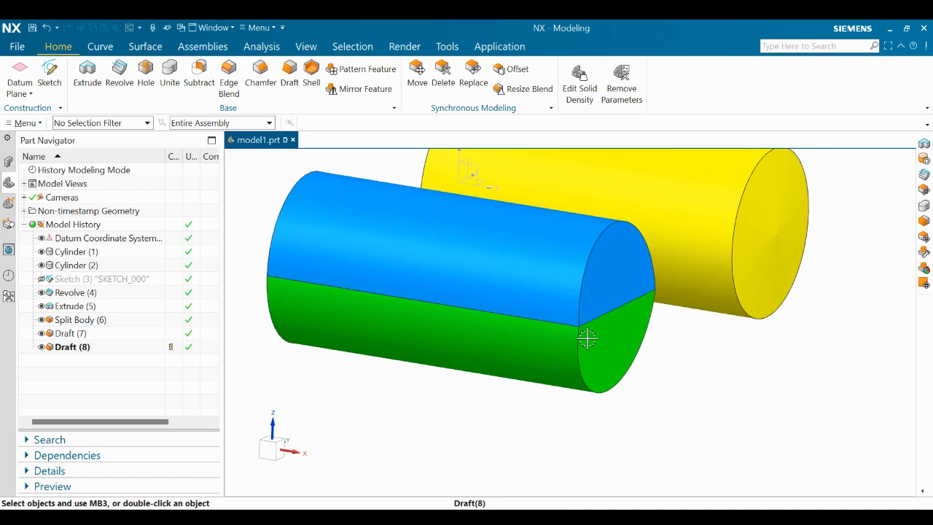
pyautogui.scroll(-3, 588, 331)
pyautogui.moveTo(614, 323); pyautogui.dragTo(558, 316, button='middle')
pyautogui.scroll(2, 561, 319)
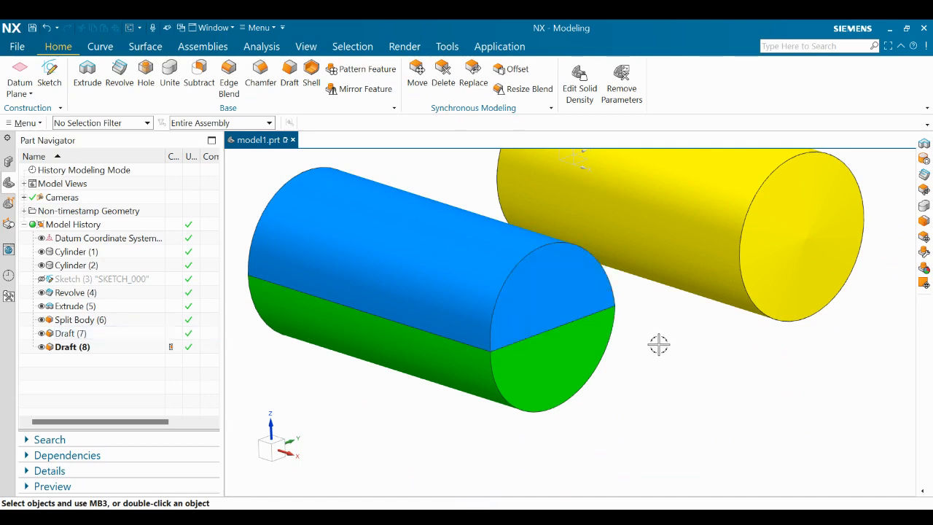
pyautogui.scroll(-1, 659, 376)
pyautogui.scroll(1, 537, 279)
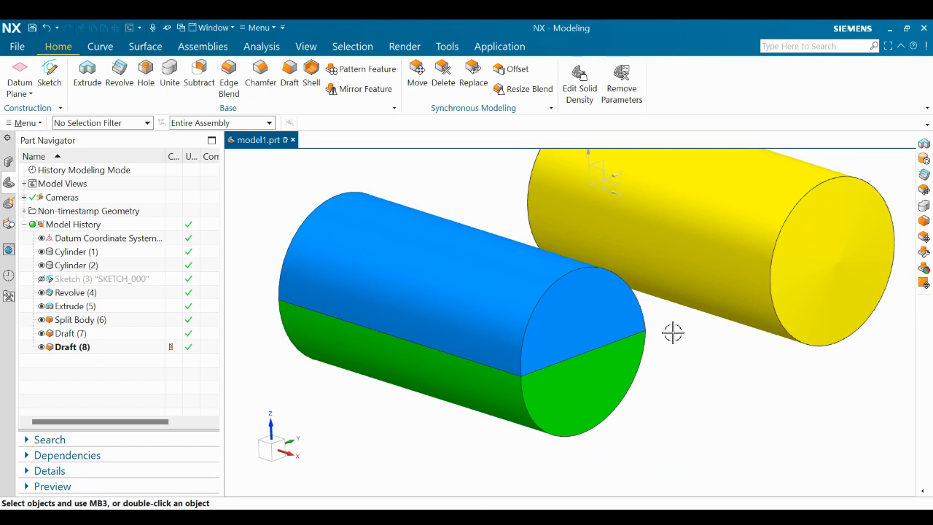
pyautogui.scroll(-3, 554, 361)
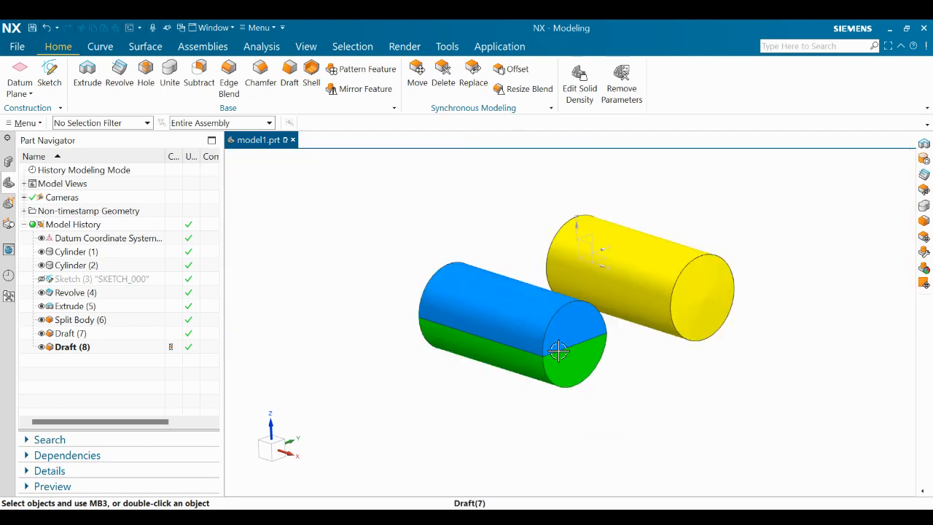
pyautogui.moveTo(557, 351); pyautogui.dragTo(604, 347, button='middle')
pyautogui.scroll(1, 563, 376)
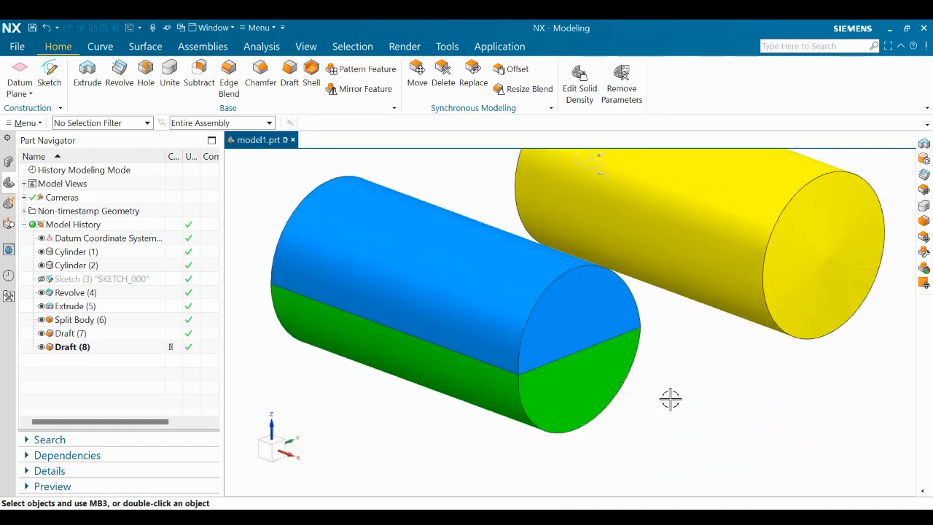
# Step: Hide the green lower half of the split cylinder again
pyautogui.hotkey('ctrl', 'b')
pyautogui.click(593, 387)
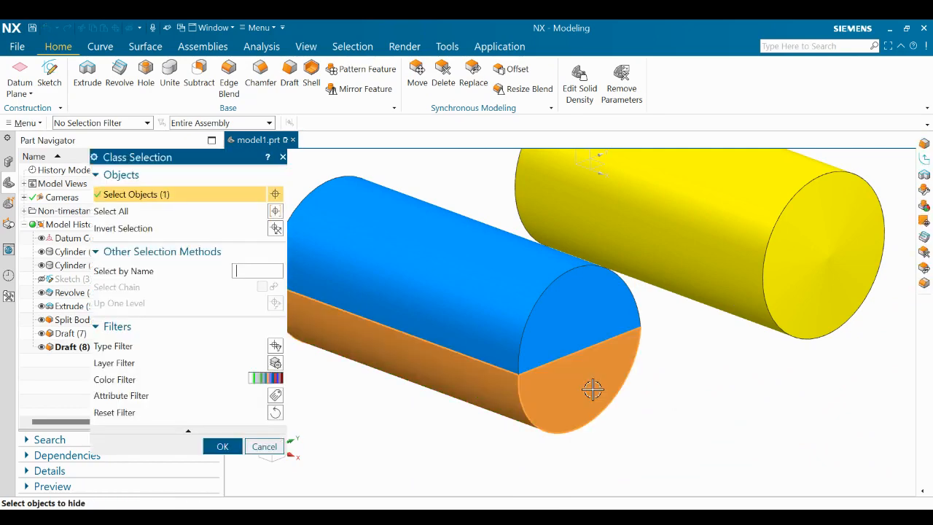
pyautogui.click(223, 446)
pyautogui.scroll(2, 540, 274)
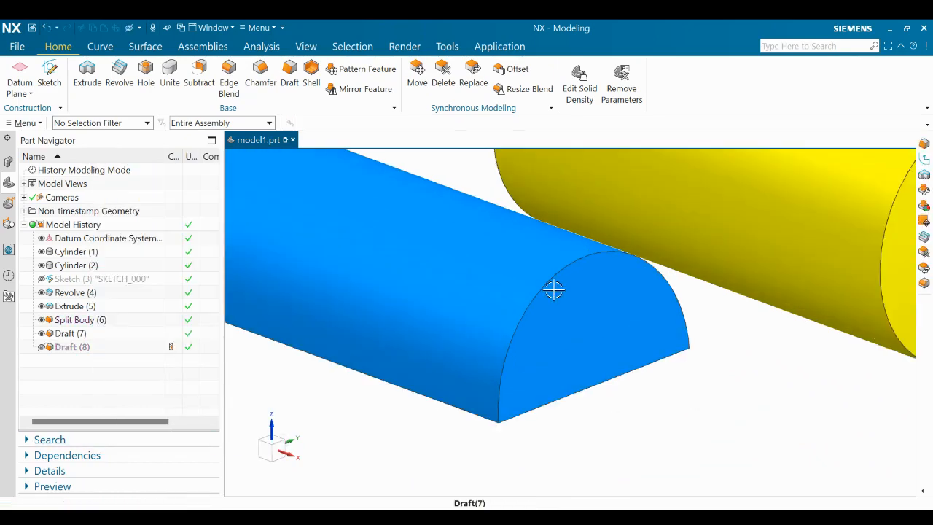
# Step: Measure from the quadrant point of the blue half's end arc to the center point on its straight lower edge, with quadrant snapping enabled
pyautogui.scroll(-2, 554, 289)
pyautogui.scroll(2, 572, 281)
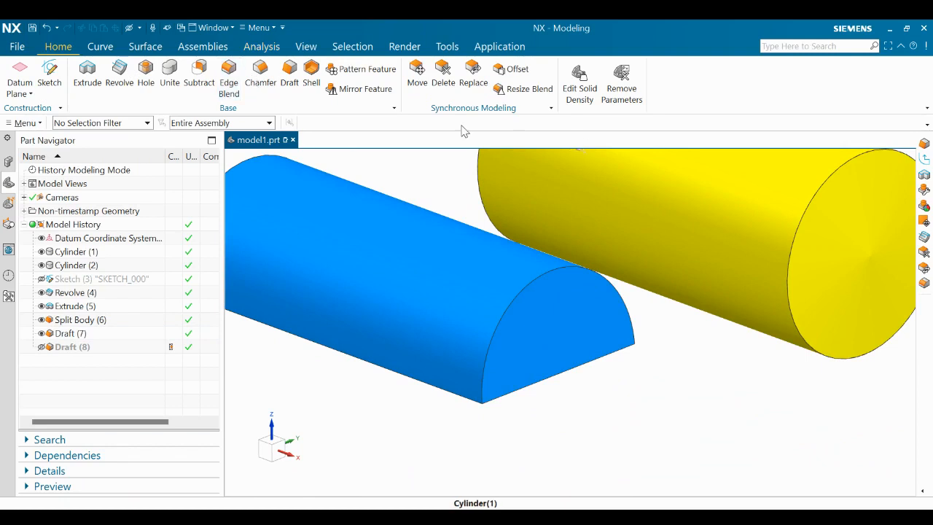
pyautogui.click(736, 409)
pyautogui.click(779, 378)
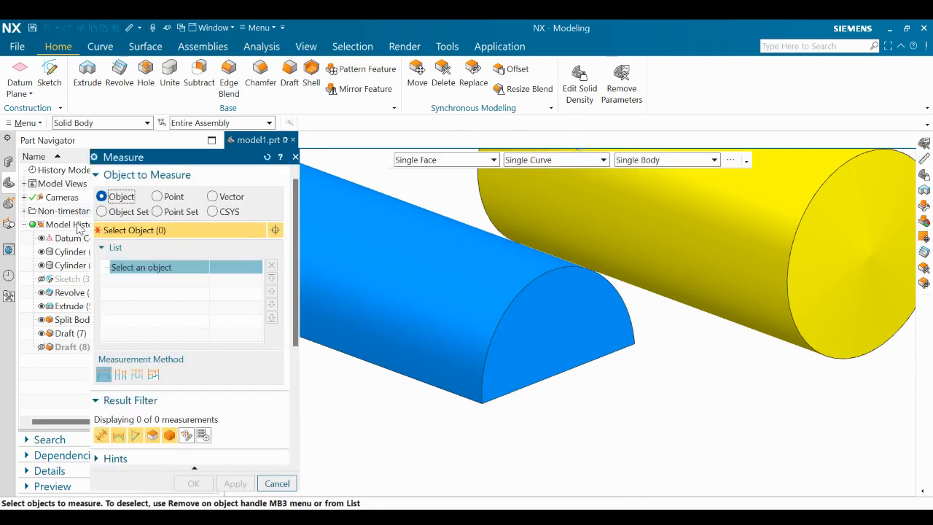
pyautogui.click(157, 197)
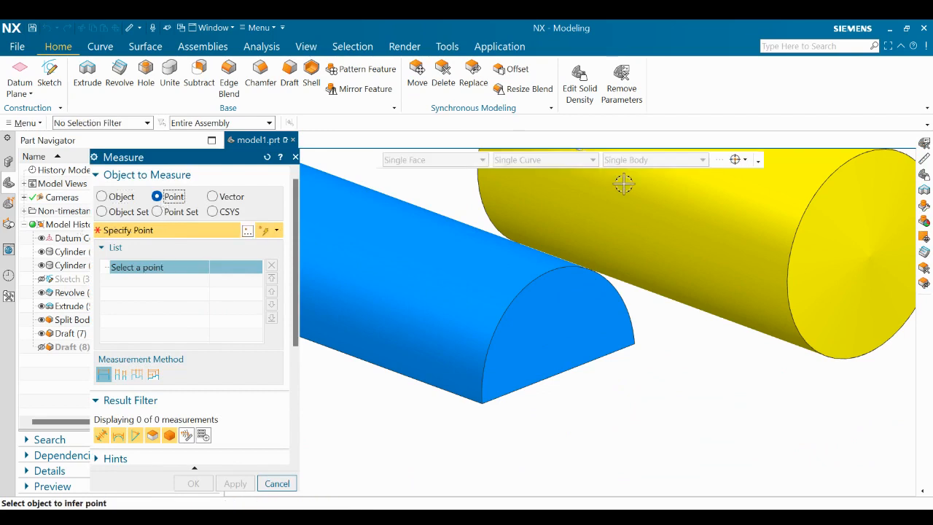
pyautogui.click(742, 160)
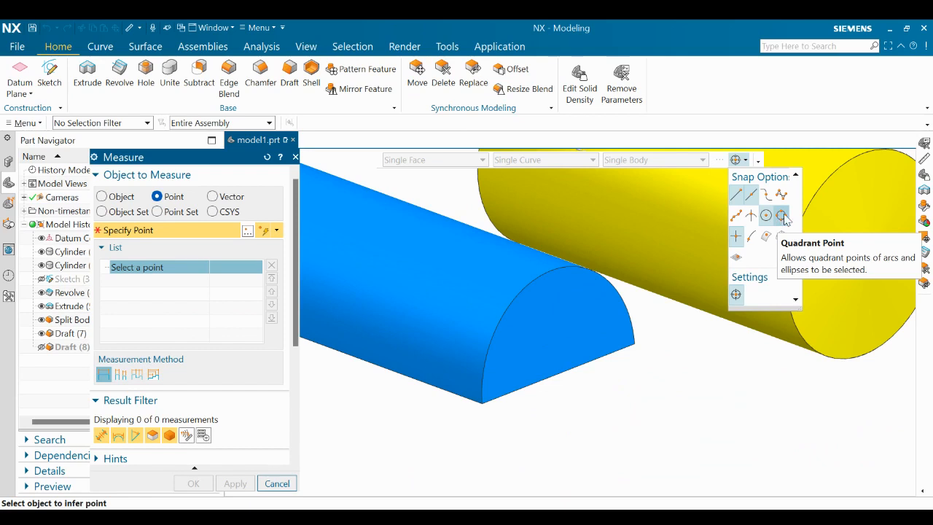
pyautogui.click(784, 214)
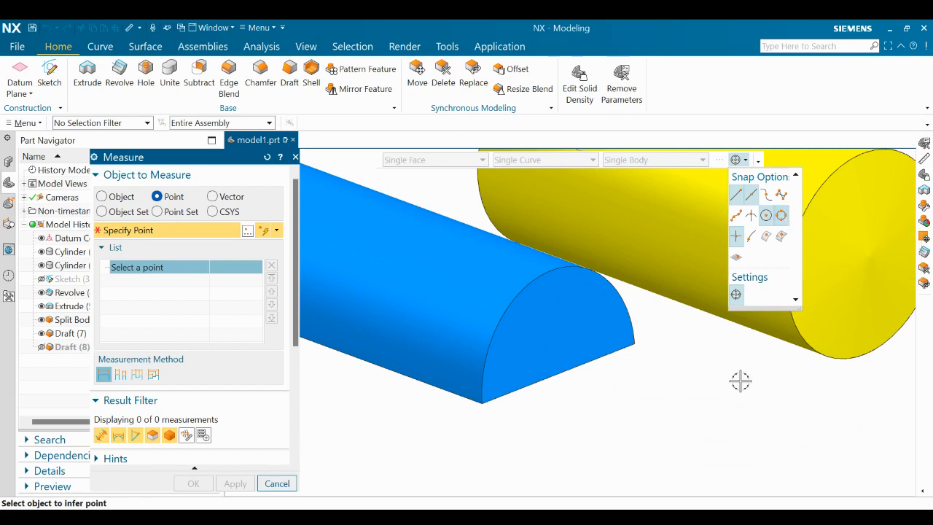
pyautogui.click(547, 270)
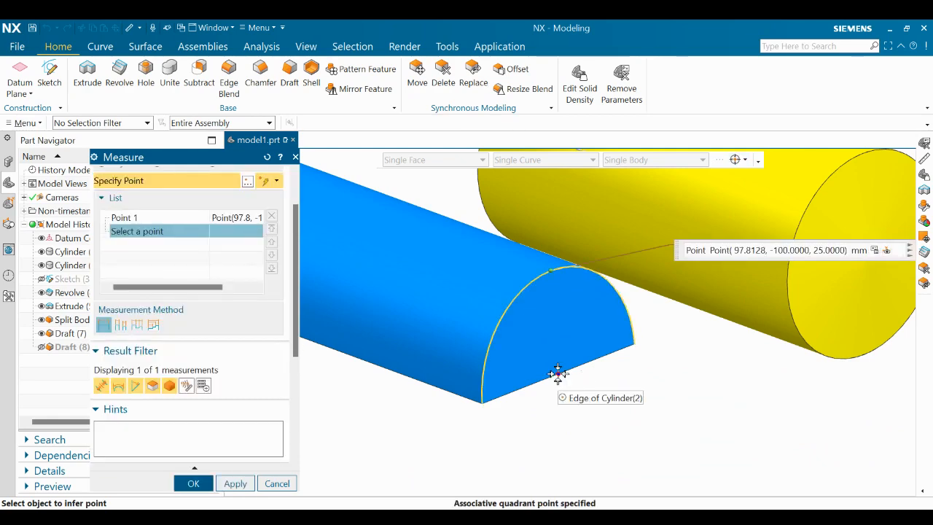
pyautogui.click(557, 374)
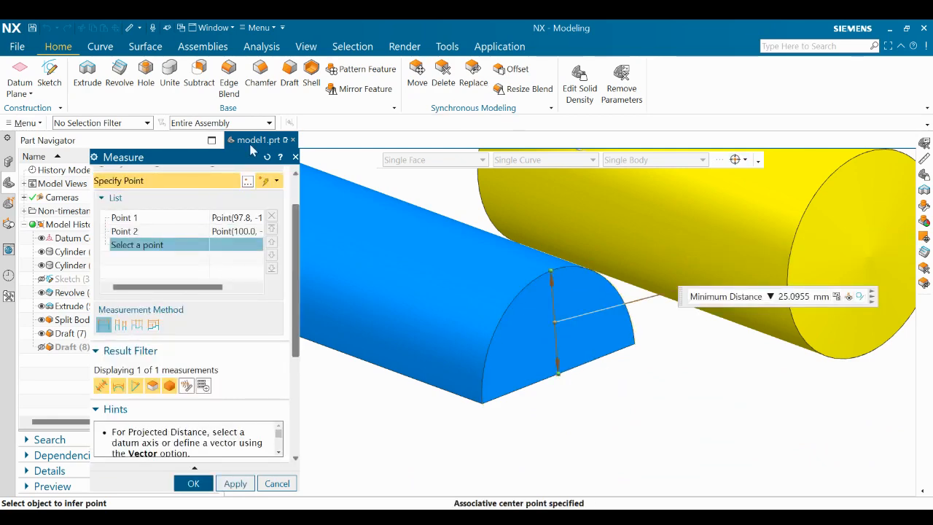
# Step: Add a vector along the X direction to measure the projected distance between the two points, and copy the result
pyautogui.moveTo(251, 151); pyautogui.dragTo(310, 177)
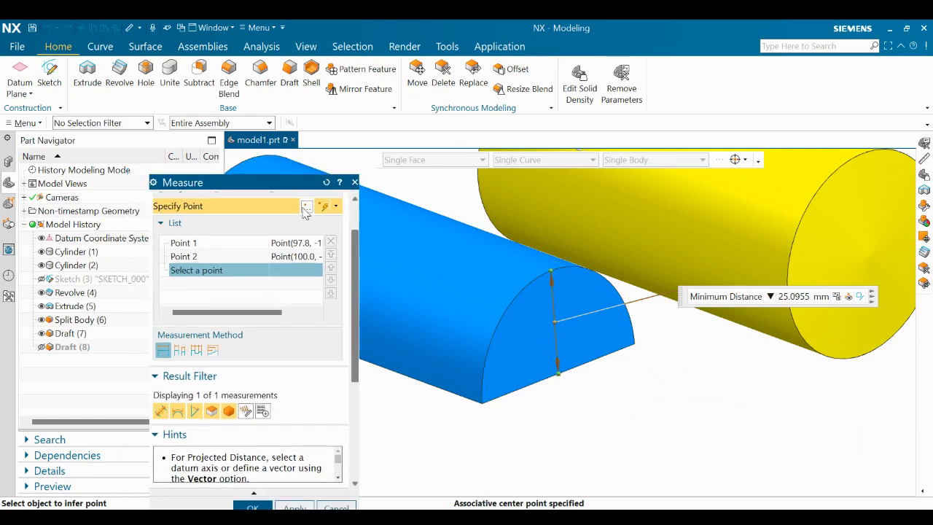
pyautogui.scroll(2, 304, 210)
pyautogui.click(271, 222)
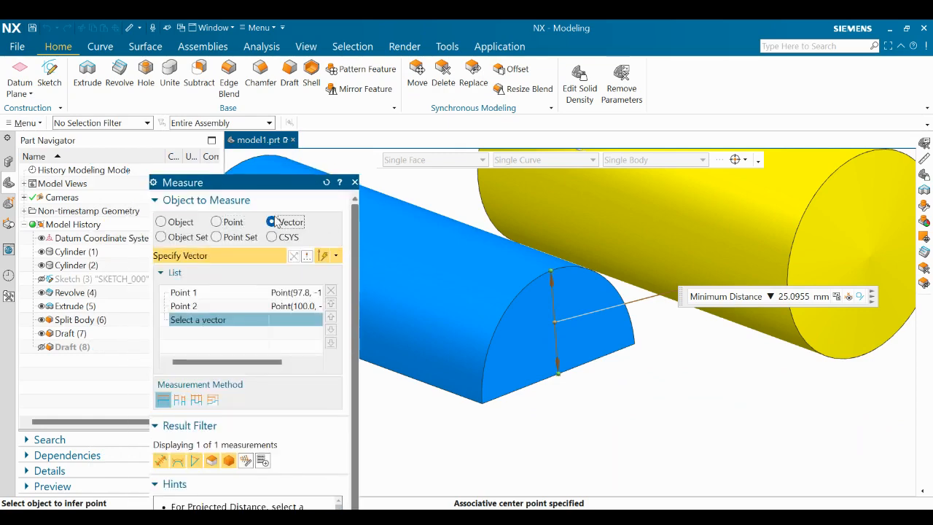
pyautogui.click(590, 366)
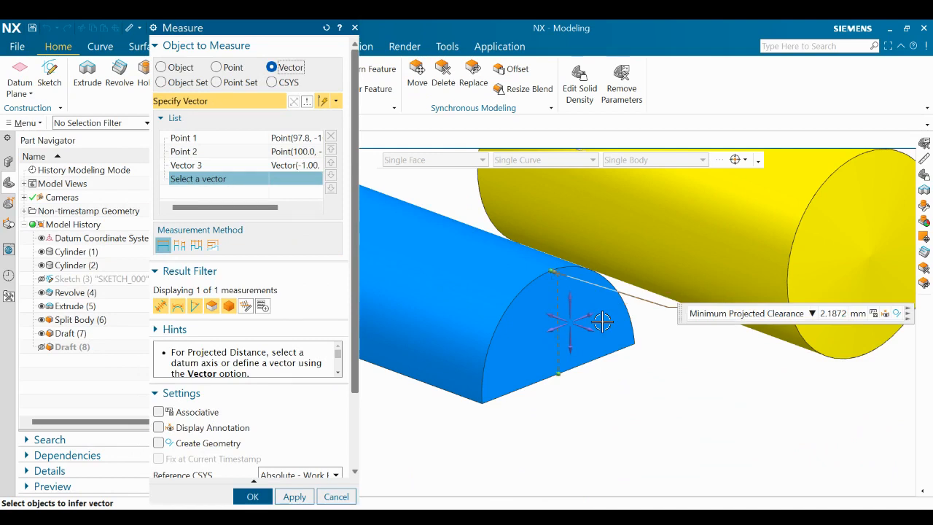
pyautogui.rightClick(837, 314)
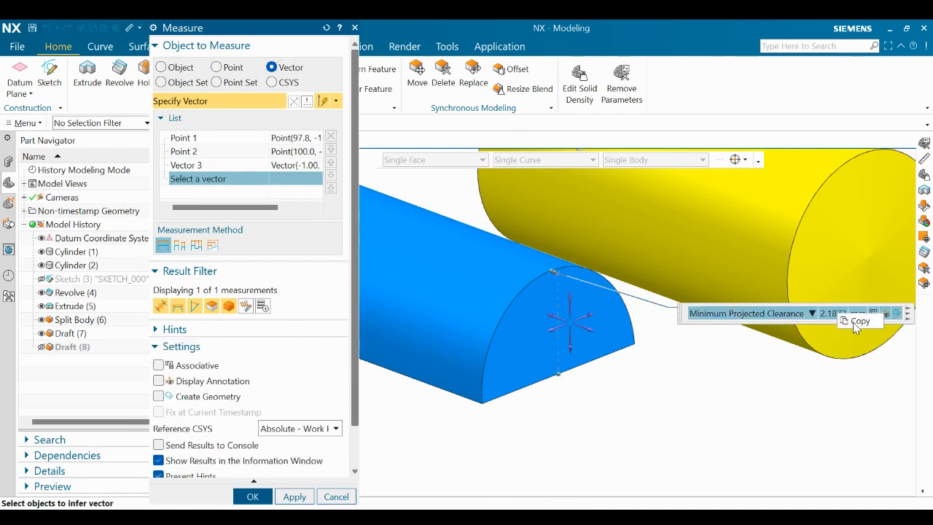
pyautogui.click(336, 496)
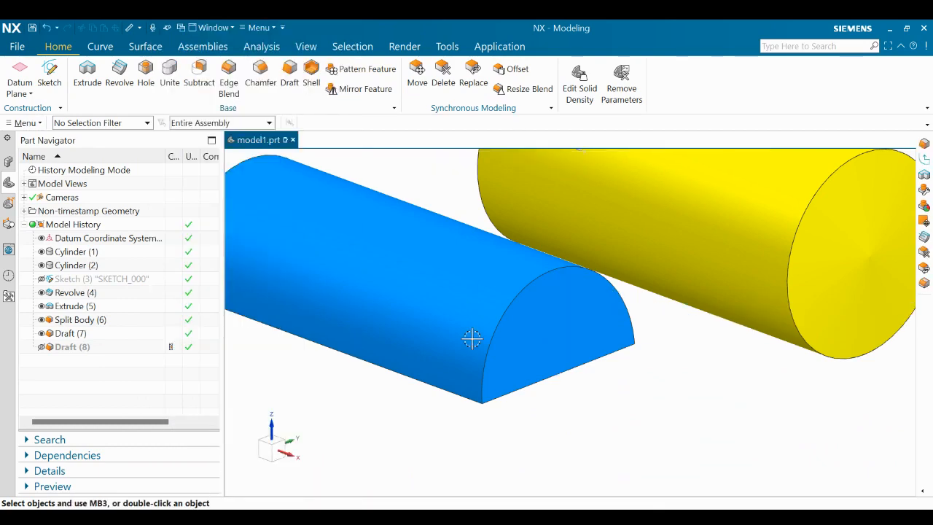
# Step: Show the green lower half again and offset both drafted end faces of the split cylinder outward by the copied distance, 2.18721659 mm
pyautogui.click(43, 348)
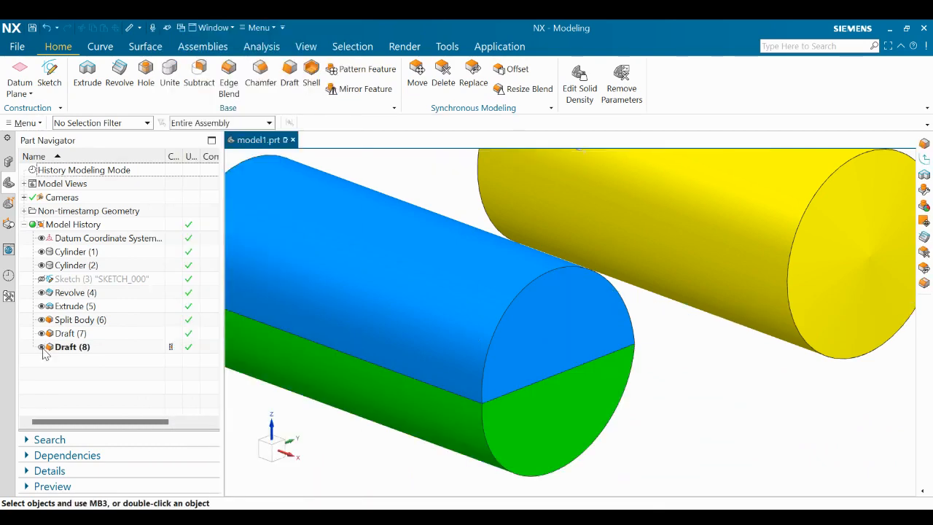
pyautogui.click(37, 123)
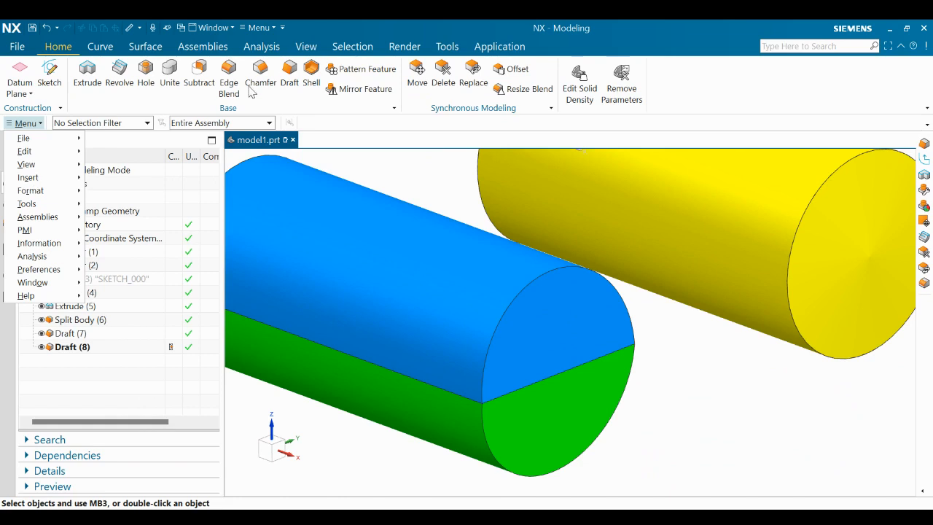
pyautogui.click(511, 70)
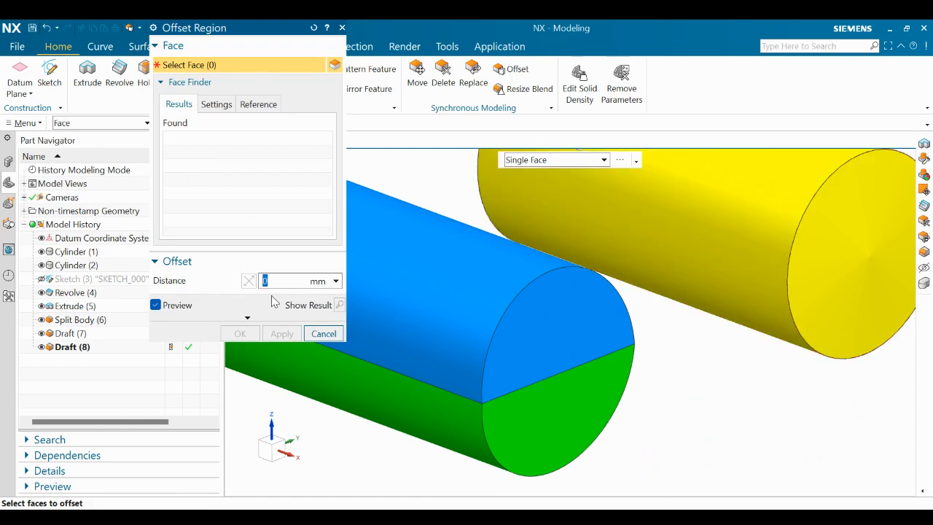
pyautogui.hotkey('ctrl', 'v')
pyautogui.click(552, 318)
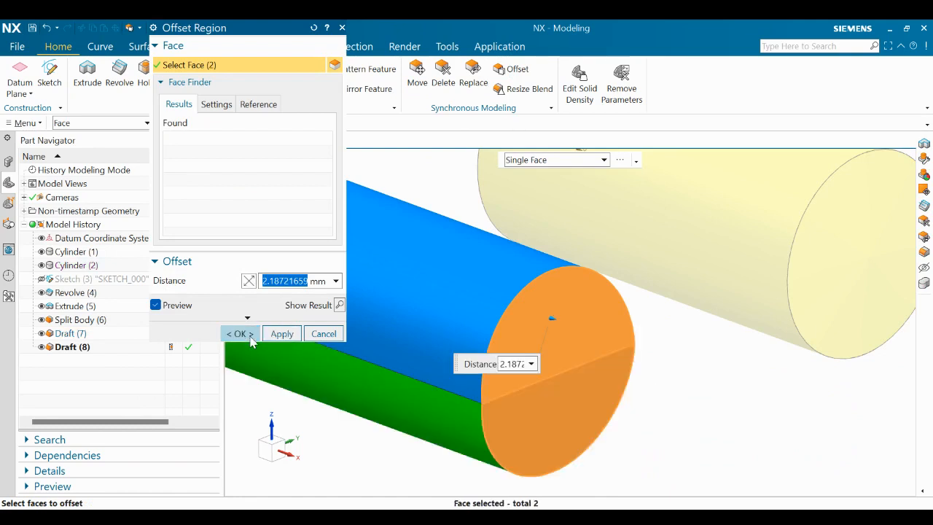
pyautogui.click(241, 333)
# Step: Unite the two halves of the split cylinder, with the blue upper half as target and the green lower half as tool
pyautogui.click(174, 81)
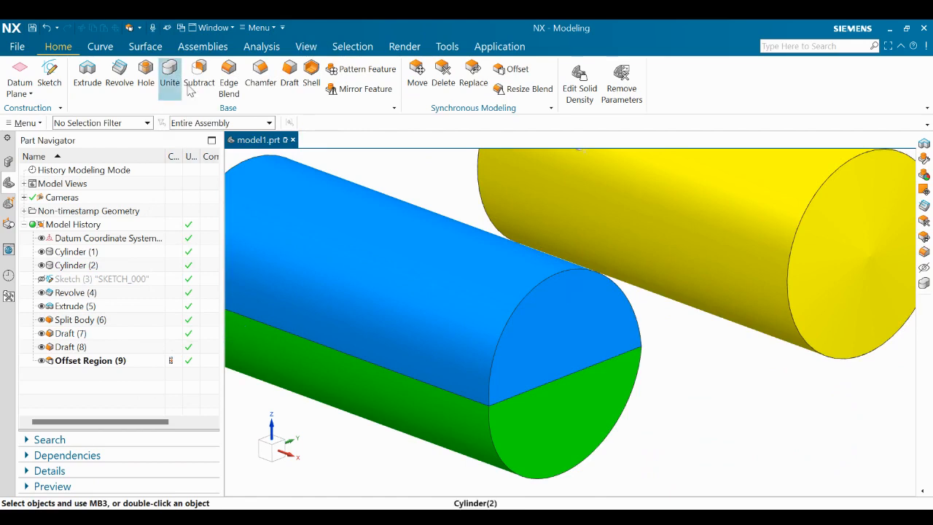
pyautogui.click(561, 325)
pyautogui.click(541, 410)
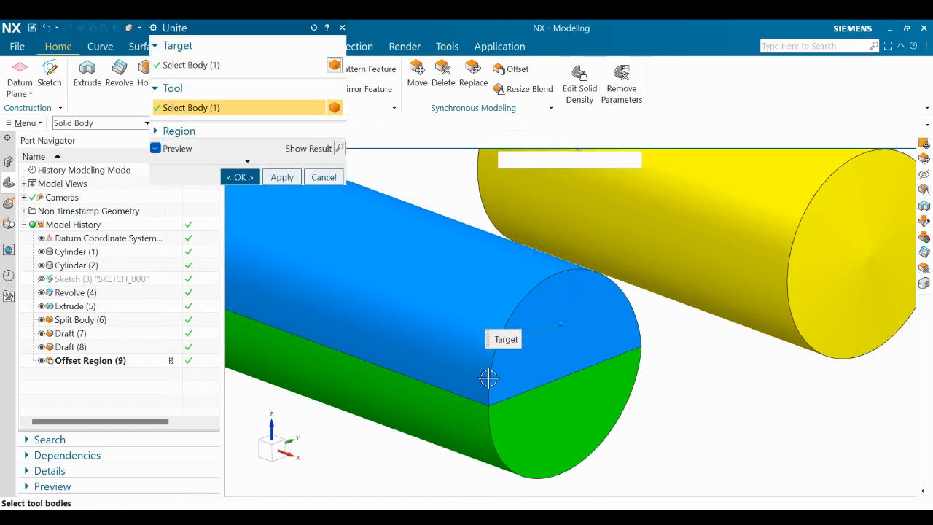
pyautogui.click(242, 177)
# Step: Examine the united blue cylinder's tapered end from the front and at an angle, comparing it with the yellow cylinder's end
pyautogui.scroll(2, 448, 308)
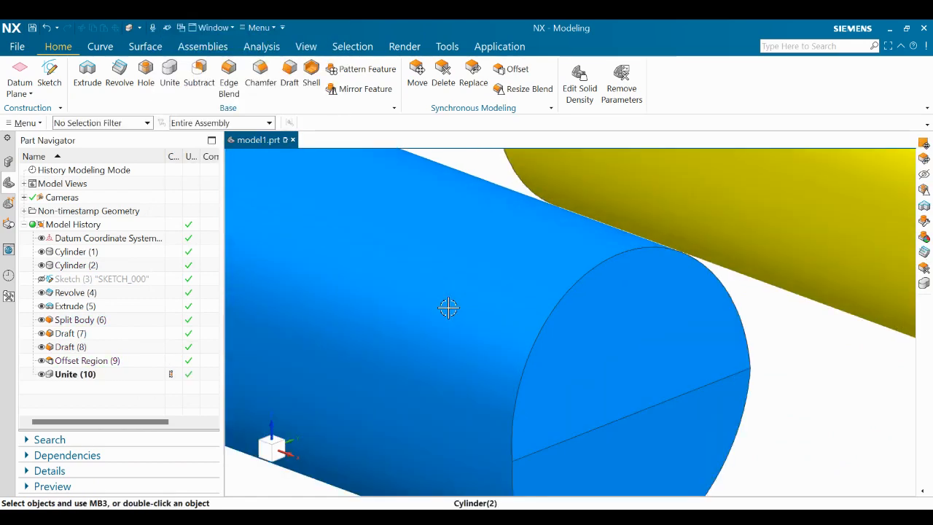
pyautogui.scroll(-3, 448, 308)
pyautogui.moveTo(495, 219); pyautogui.dragTo(578, 337, button='middle')
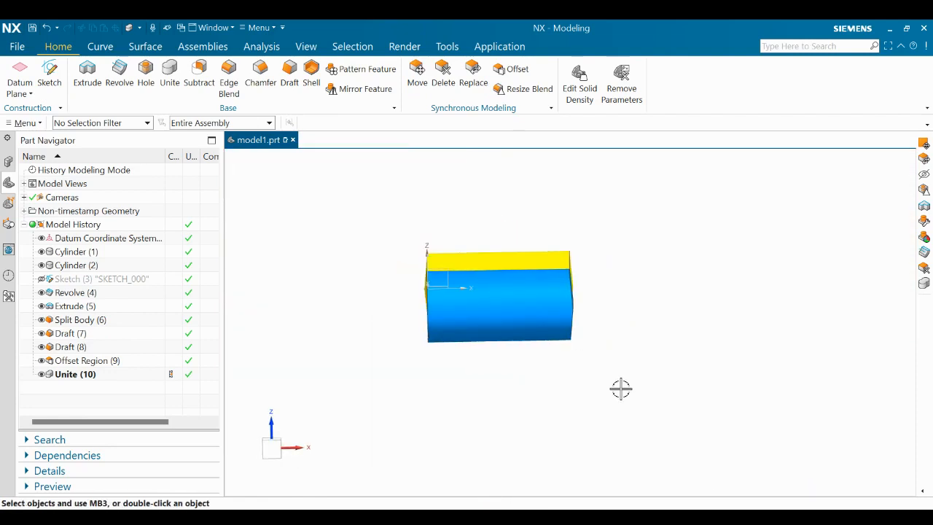
pyautogui.press('F8')
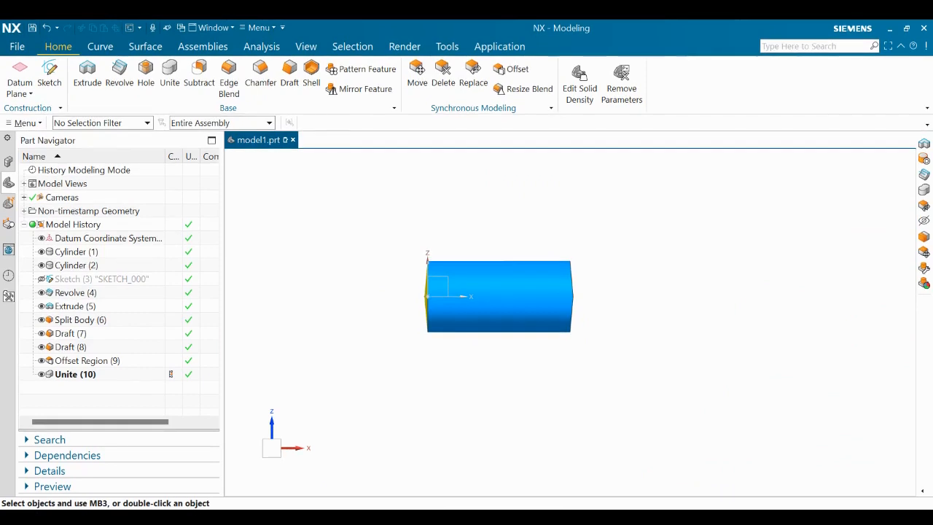
pyautogui.scroll(-2, 573, 287)
pyautogui.scroll(4, 554, 306)
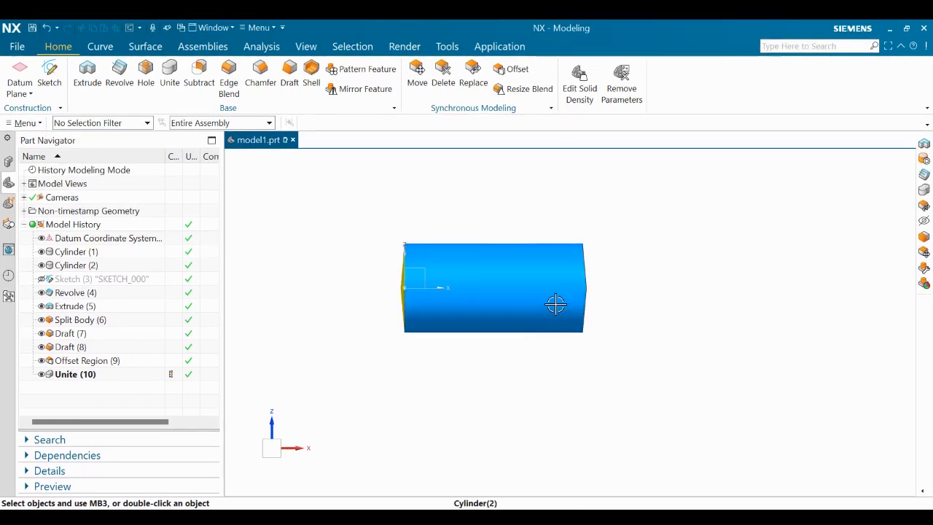
pyautogui.moveTo(603, 294); pyautogui.dragTo(578, 319, button='middle')
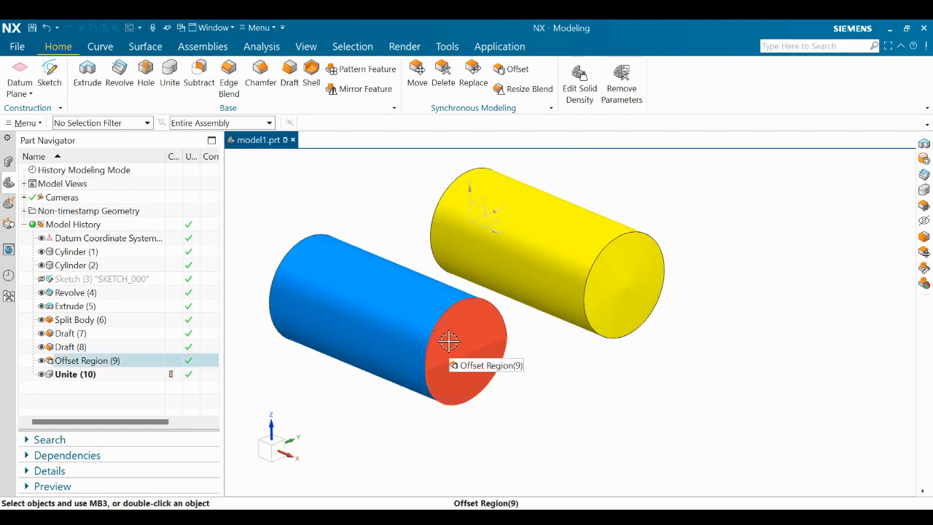
pyautogui.scroll(4, 448, 340)
pyautogui.scroll(-4, 498, 321)
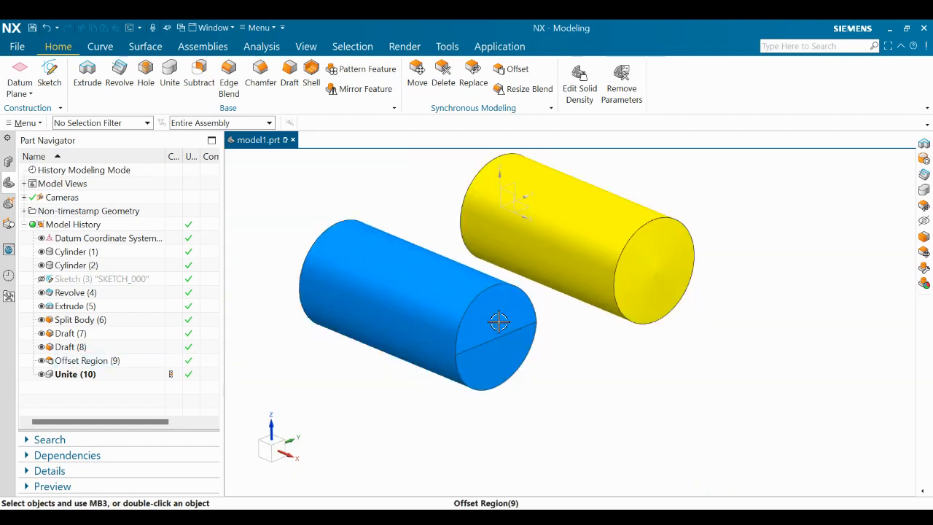
pyautogui.scroll(1, 498, 321)
pyautogui.scroll(-2, 510, 327)
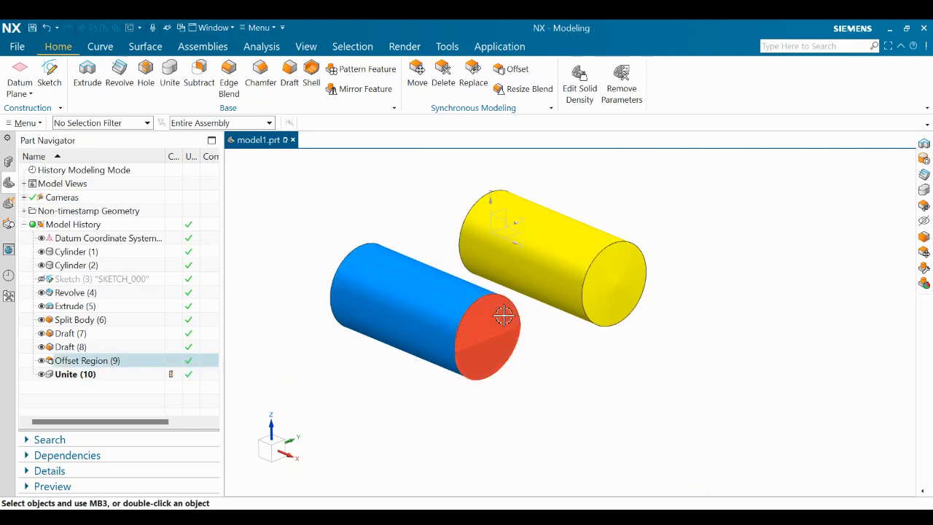
pyautogui.scroll(1, 487, 327)
pyautogui.scroll(-1, 513, 348)
pyautogui.moveTo(513, 349)
pyautogui.mouseDown(button='middle')
pyautogui.moveTo(527, 323)
pyautogui.moveTo(532, 340)
pyautogui.moveTo(512, 335)
pyautogui.moveTo(523, 351)
pyautogui.mouseUp(button='middle')
pyautogui.scroll(2, 689, 213)
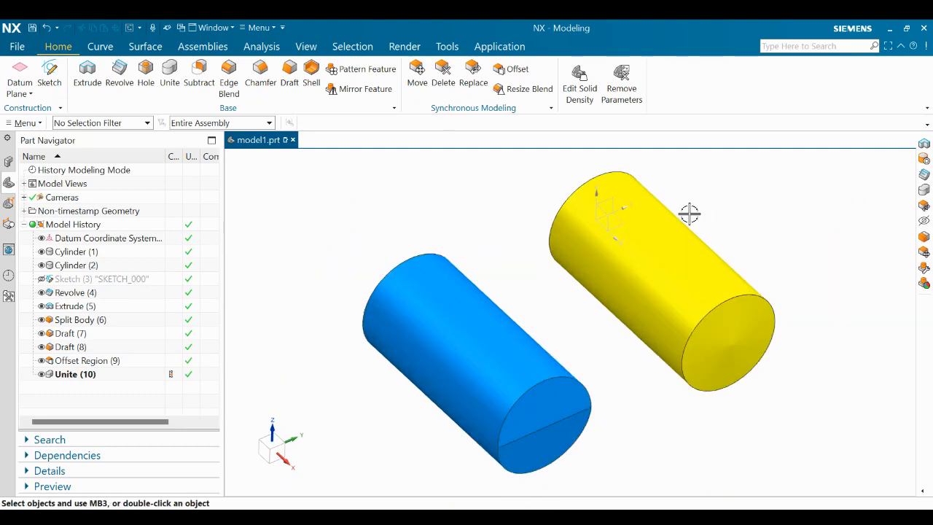